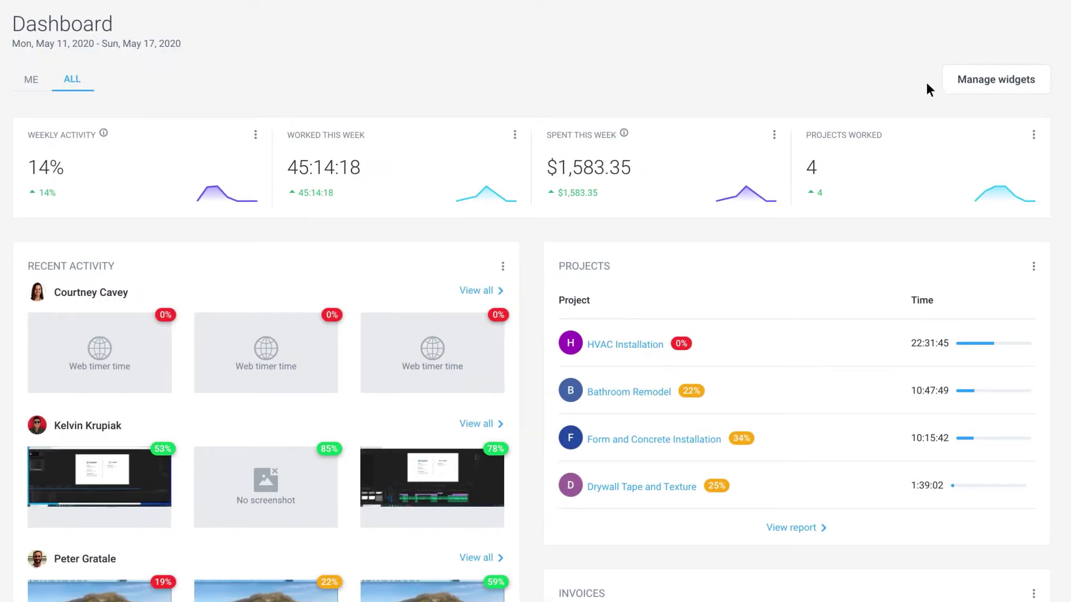
# - Save Bathroom Remodel's budget as a $1200 total cost with a 75% alert, then view To-dos
pyautogui.click(957, 88)
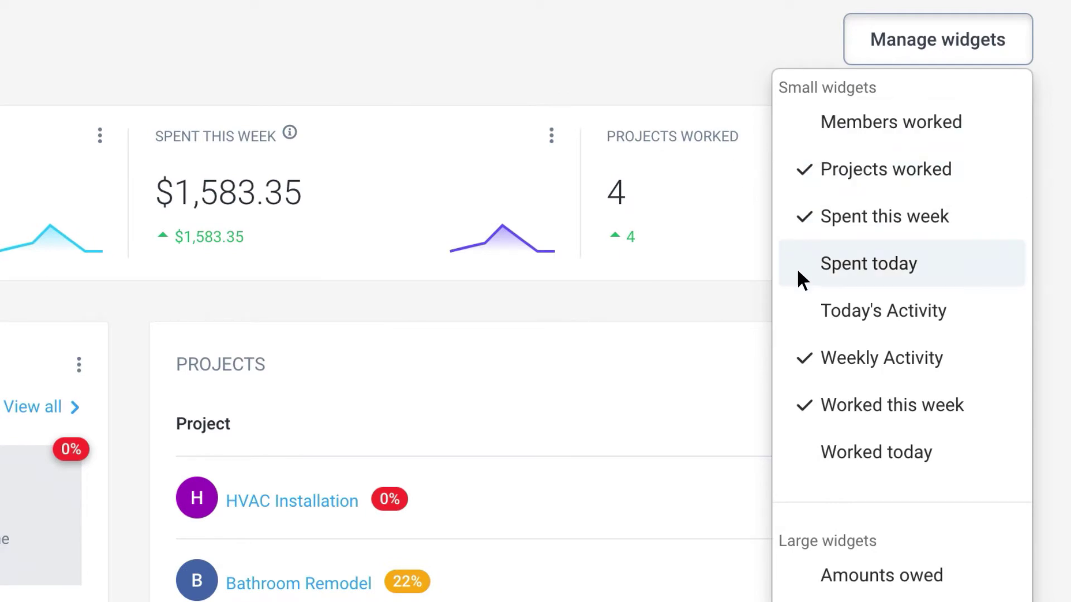
pyautogui.click(698, 306)
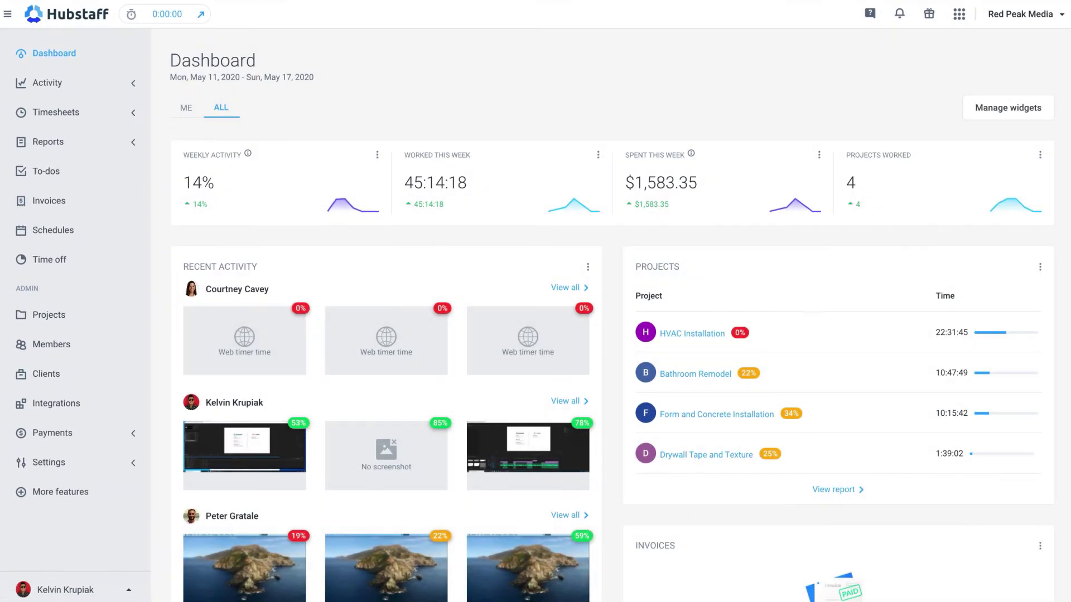
pyautogui.click(65, 317)
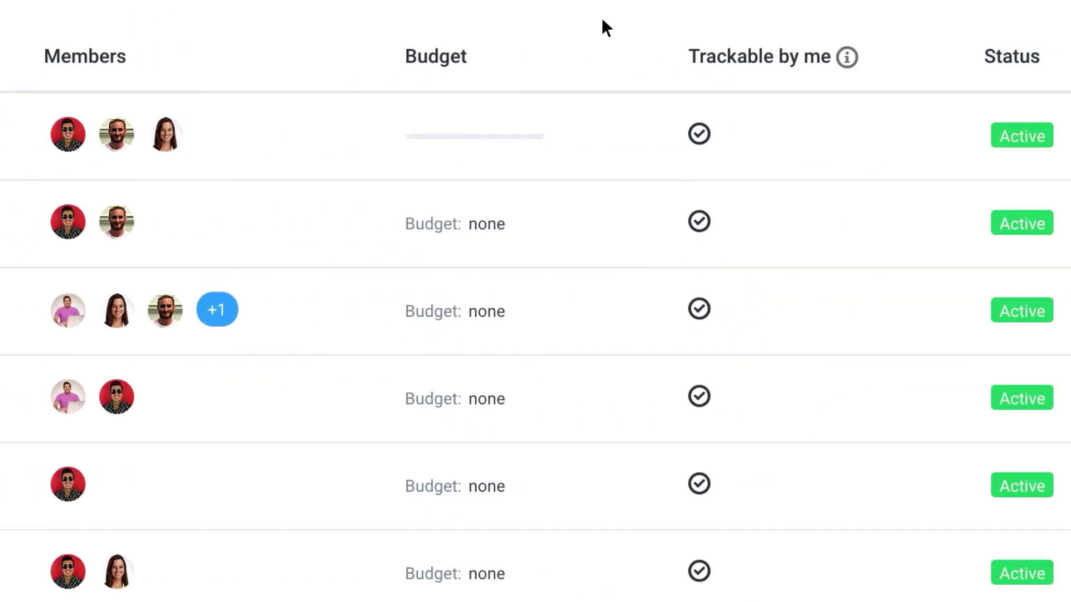
pyautogui.click(552, 137)
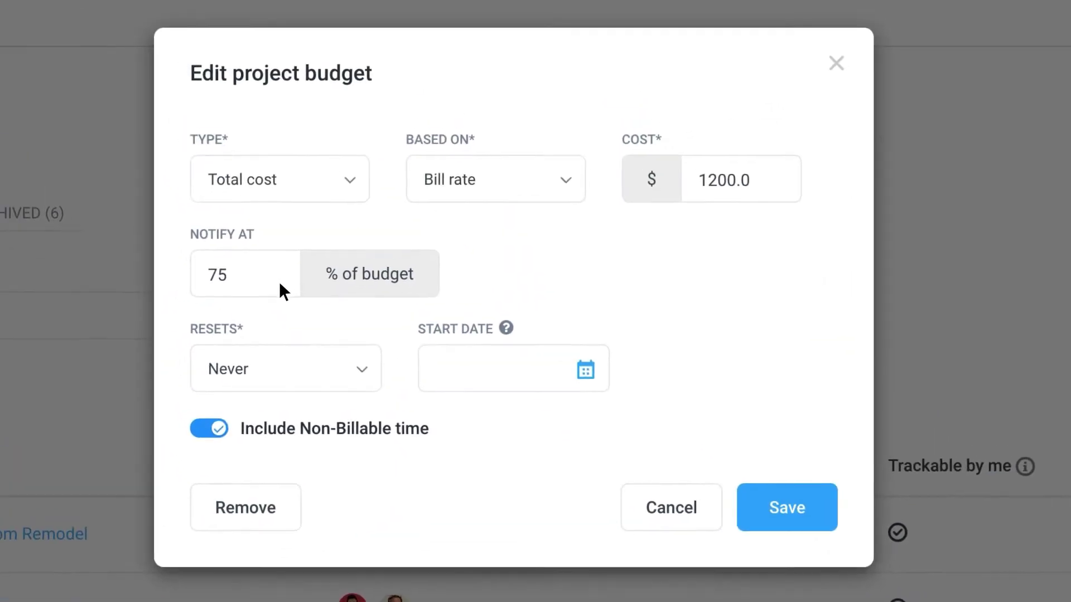
pyautogui.click(741, 524)
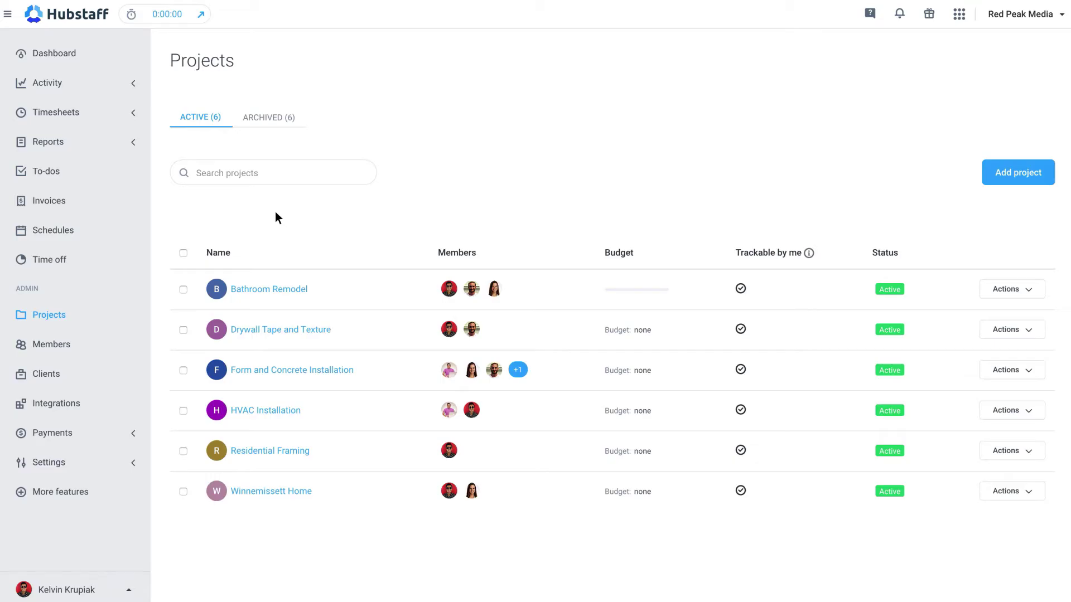
pyautogui.click(61, 172)
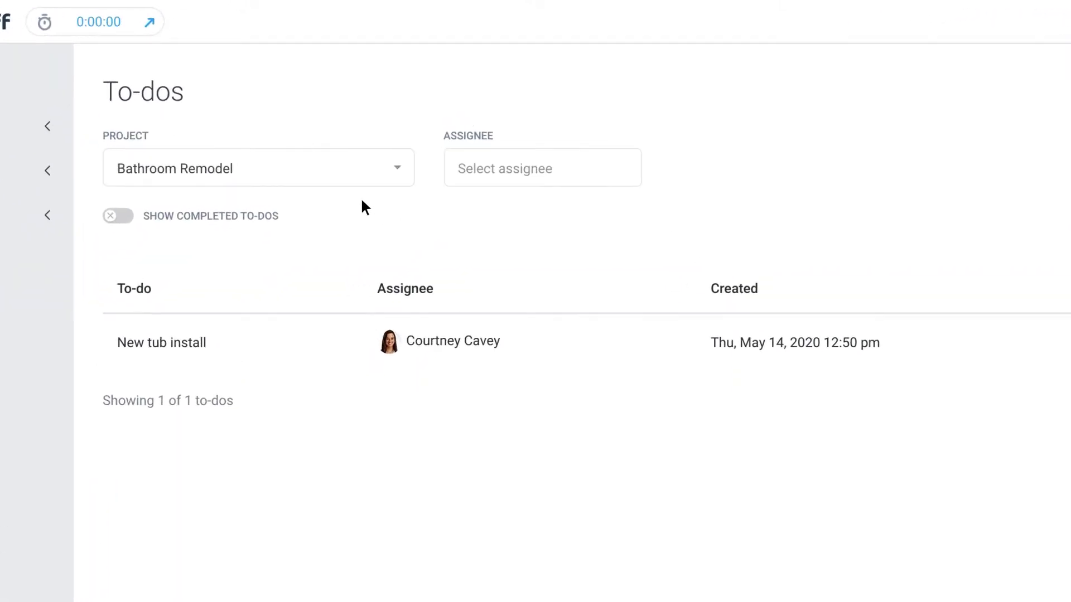
# - Add the to-do 'Meeting with contractors' to Drywall Tape and Texture, assigned to a team member
pyautogui.click(361, 180)
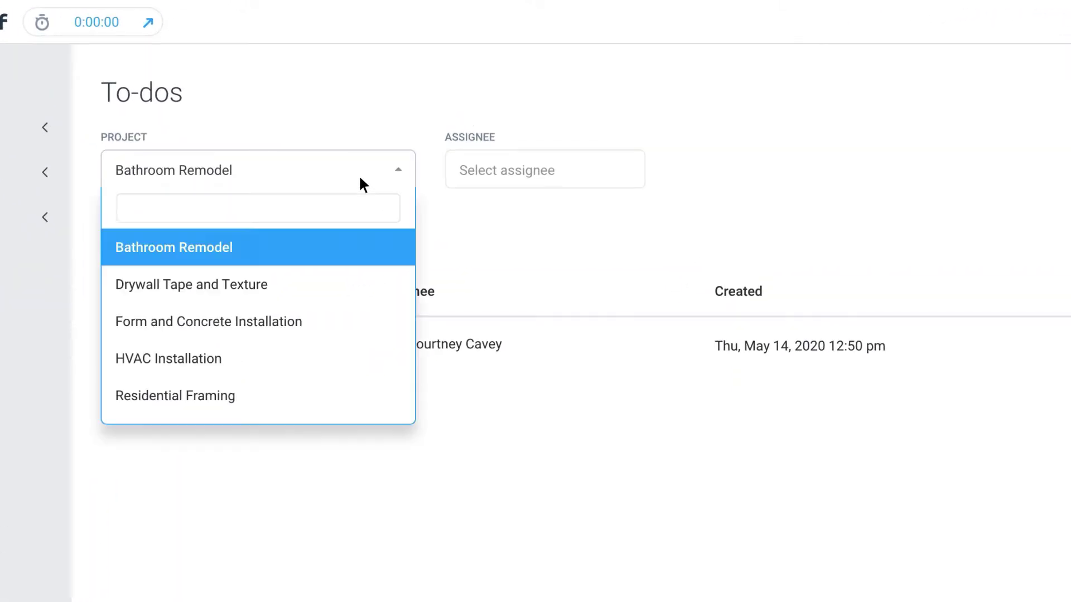
pyautogui.click(355, 280)
pyautogui.click(602, 562)
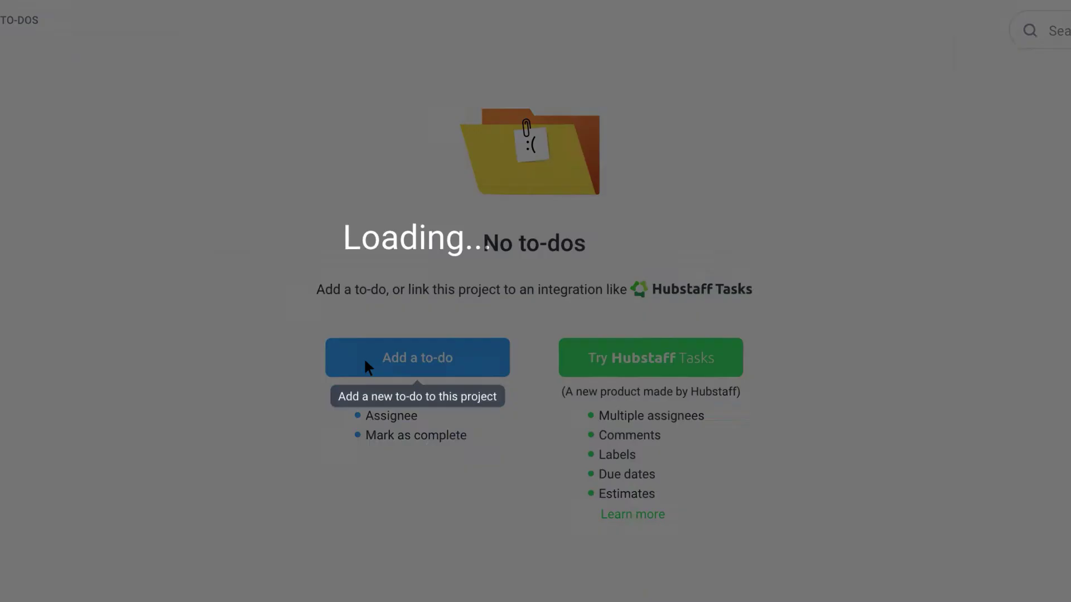
pyautogui.write('Meeting with contractors')
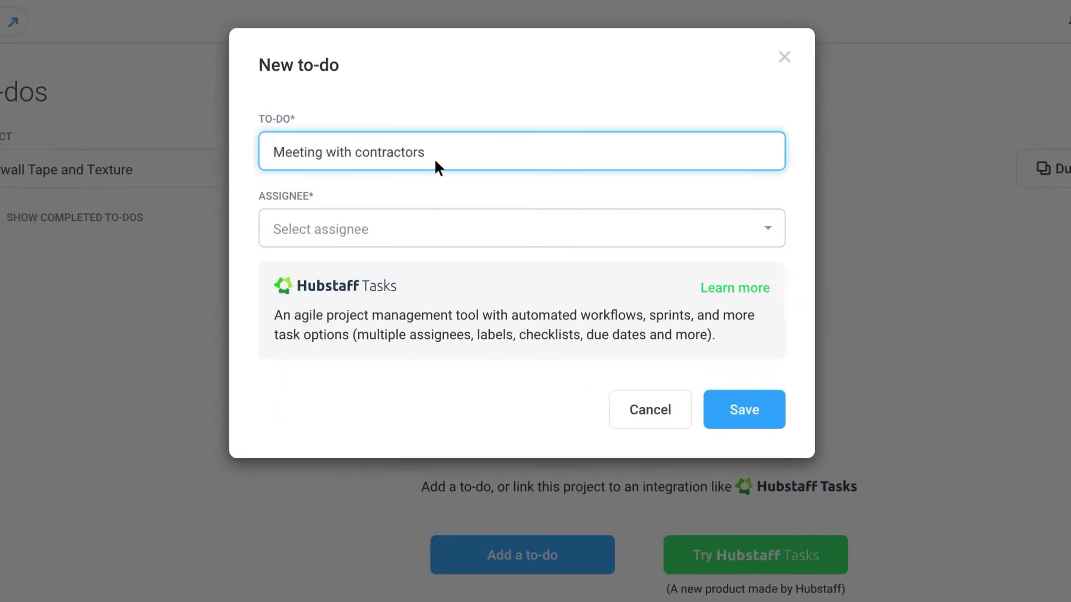
pyautogui.click(418, 178)
pyautogui.click(418, 307)
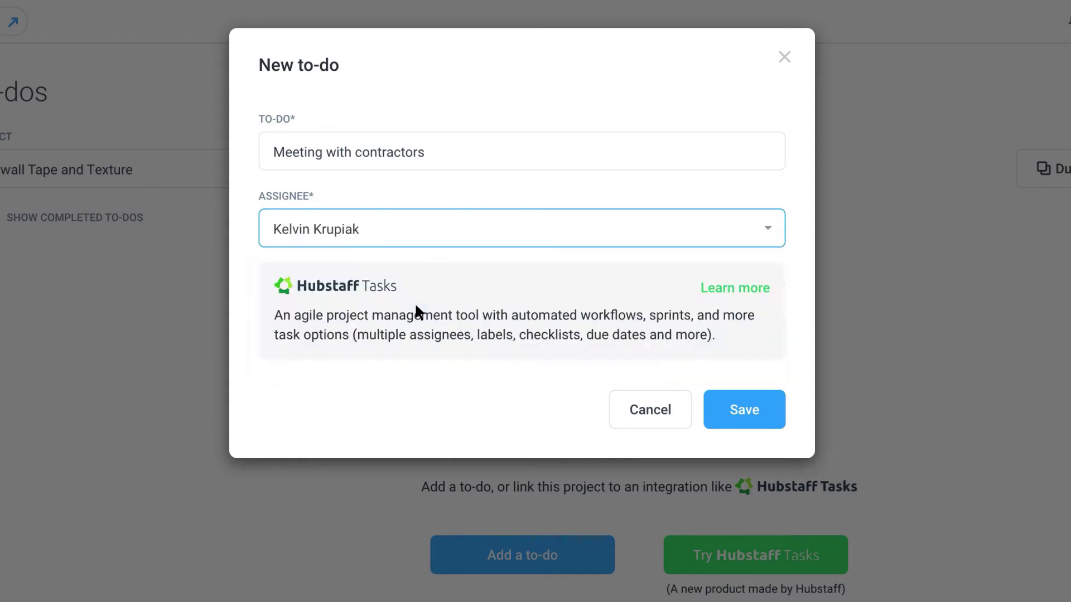
pyautogui.click(711, 420)
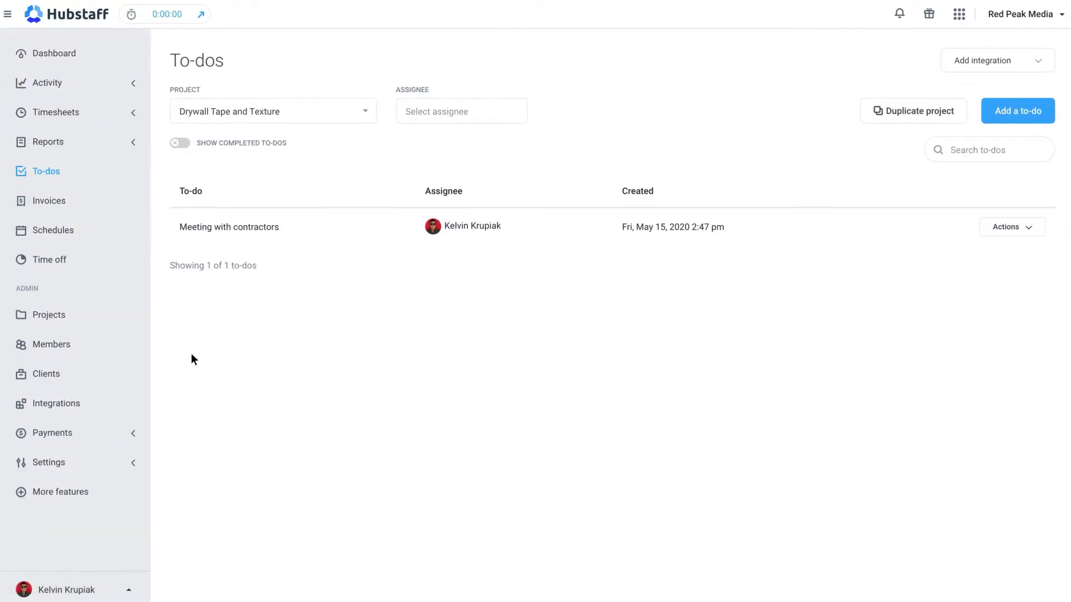
# - Scroll through the Integrations catalogue, then go to the screenshot activity page
pyautogui.click(82, 400)
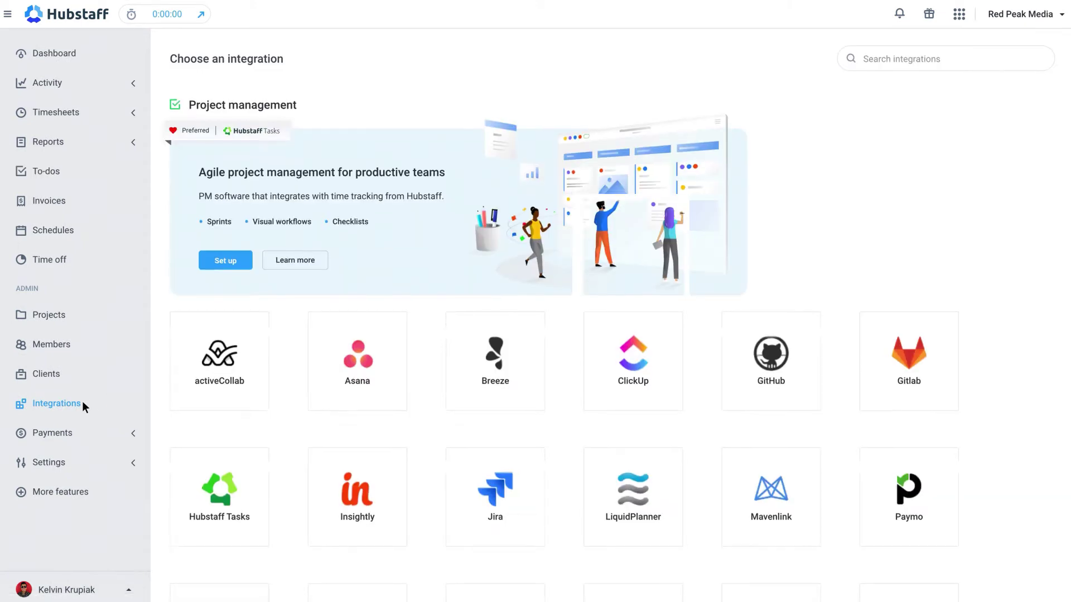
pyautogui.scroll(-2, 82, 400)
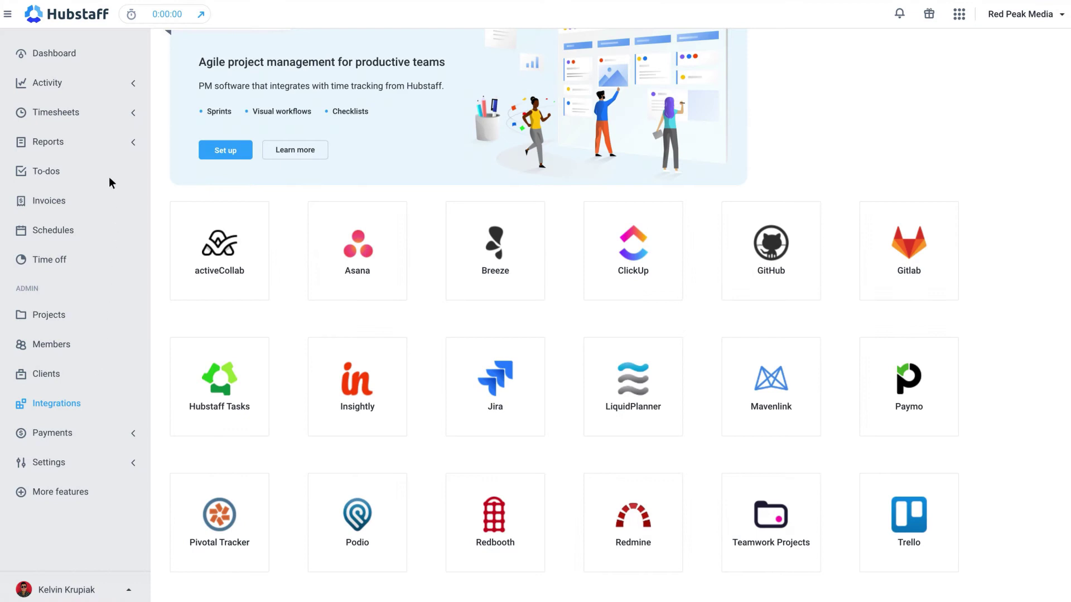
pyautogui.click(68, 80)
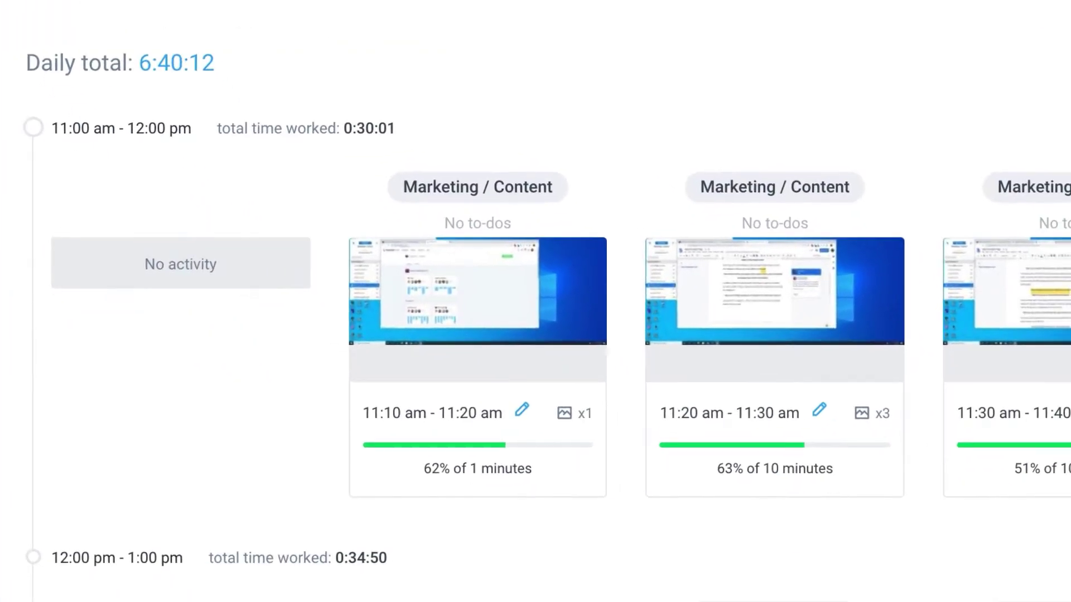
# - Review screenshot activity, then the Apps and URLs activity pages for May 16, 2020
pyautogui.moveTo(582, 445)
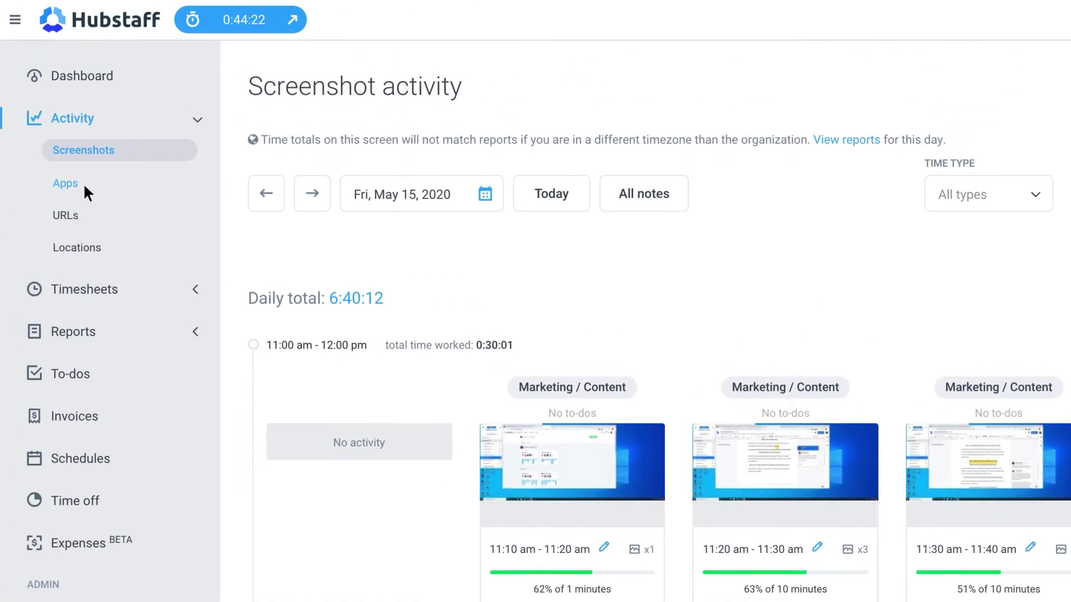
pyautogui.click(65, 184)
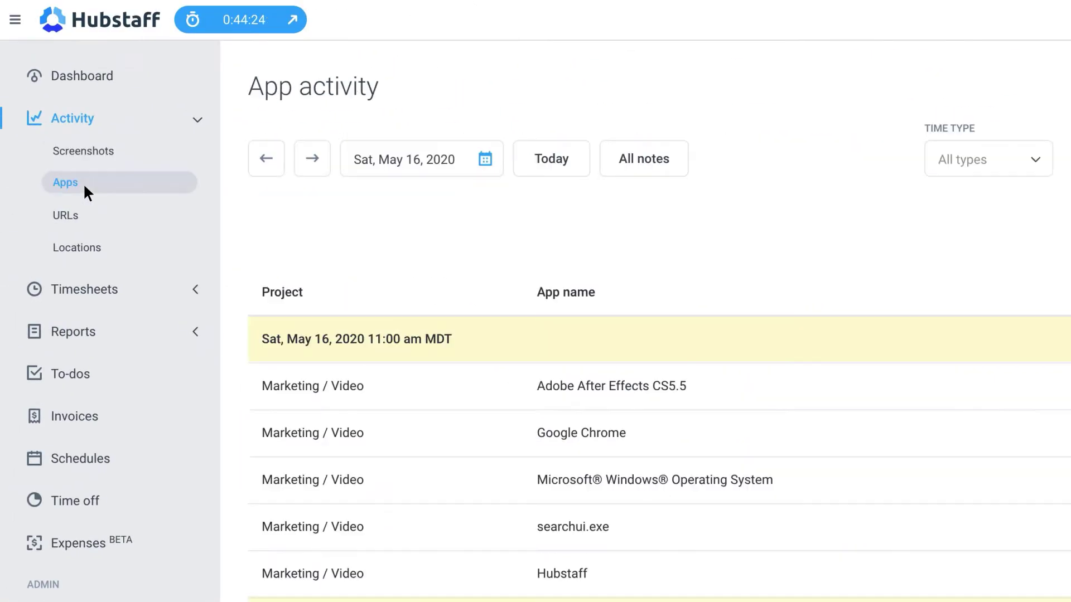
pyautogui.click(84, 217)
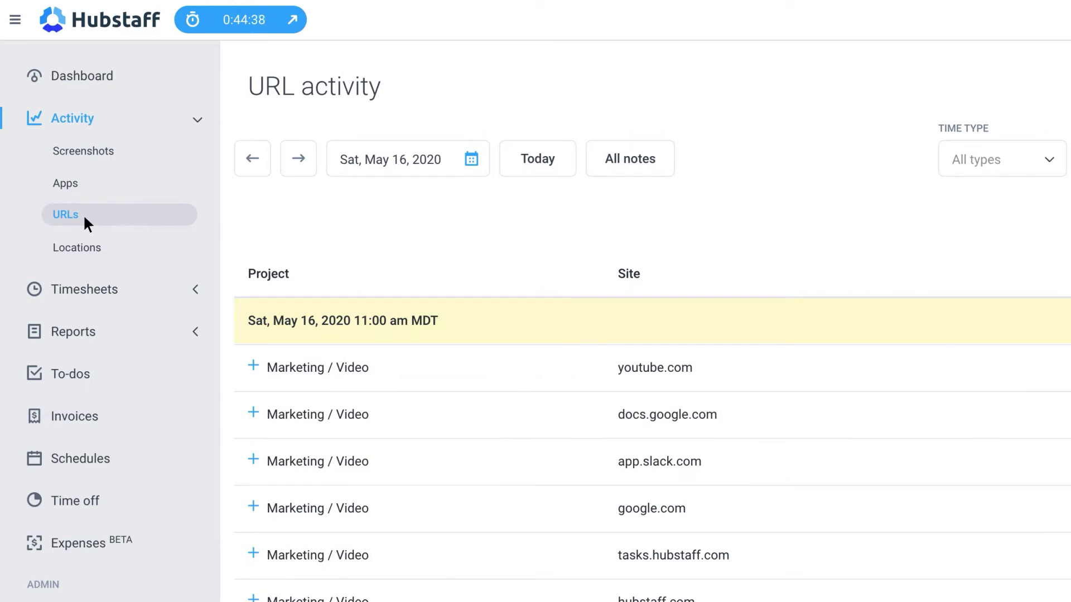
# - View the Locations map with Varland Home's 76-meter radius, then go to timesheets
pyautogui.click(104, 248)
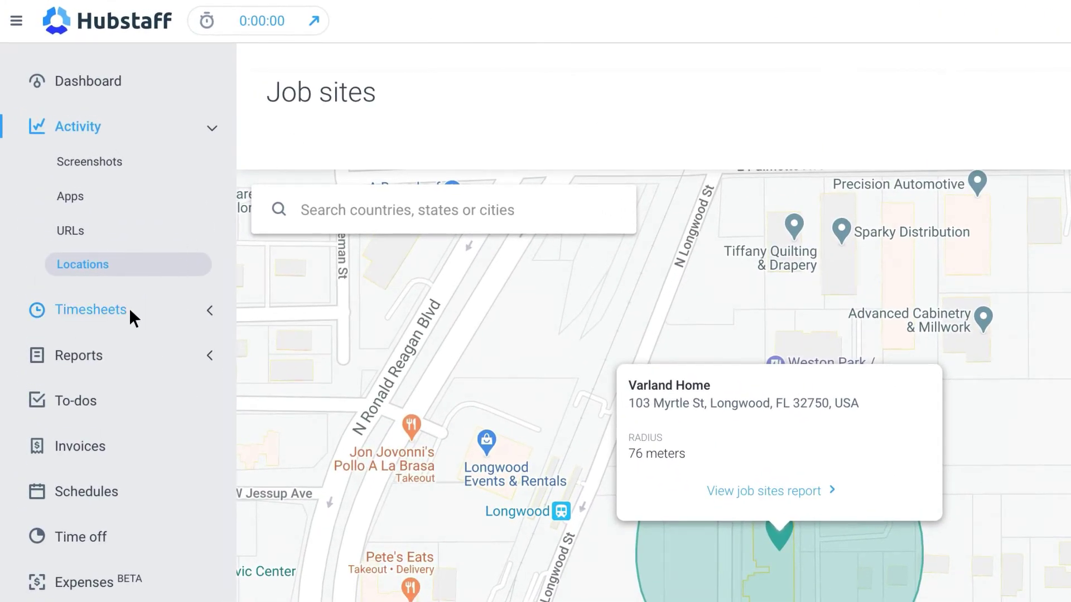
pyautogui.click(130, 310)
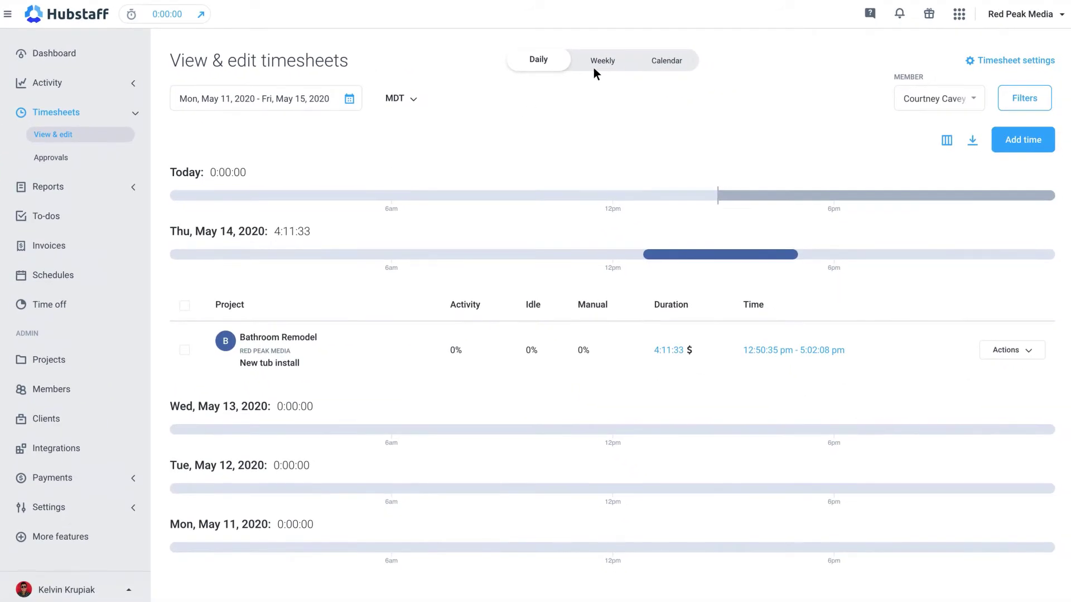
# - Show the timesheets as a weekly calendar and check the team member list
pyautogui.click(594, 68)
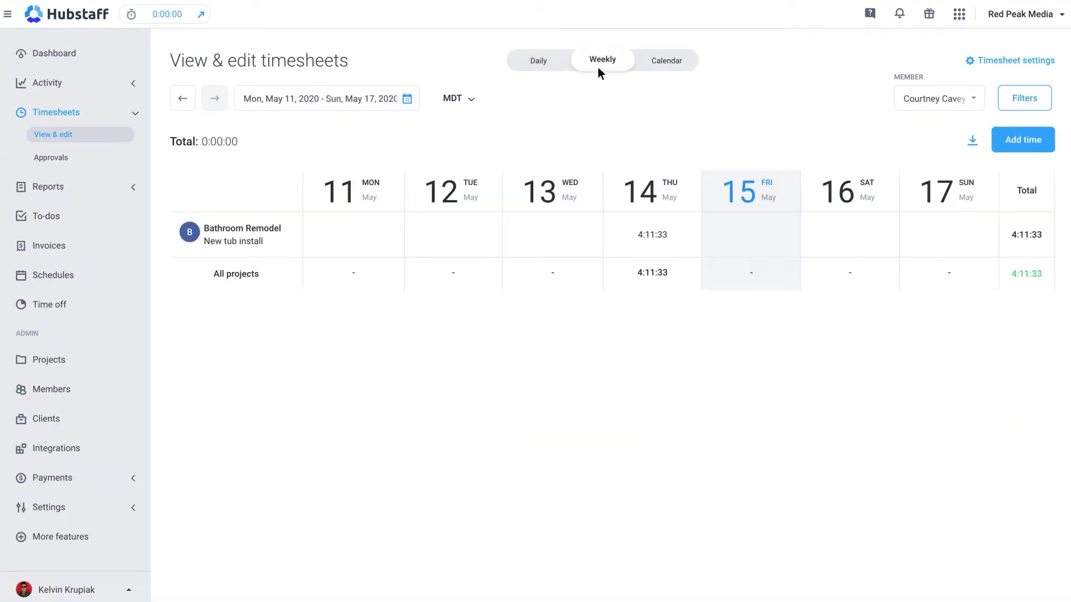
pyautogui.click(680, 65)
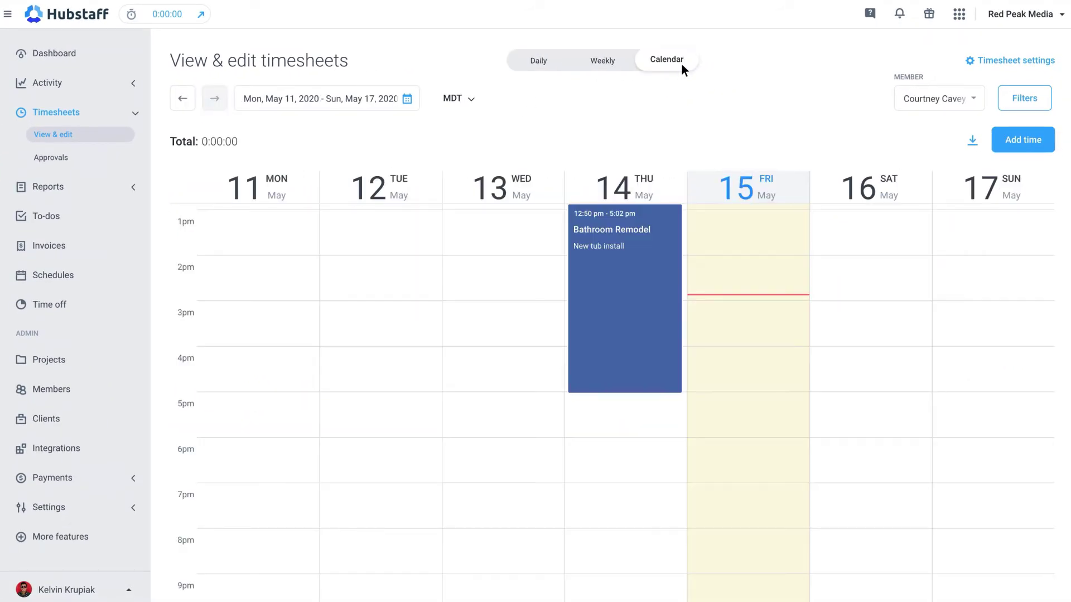
pyautogui.click(928, 98)
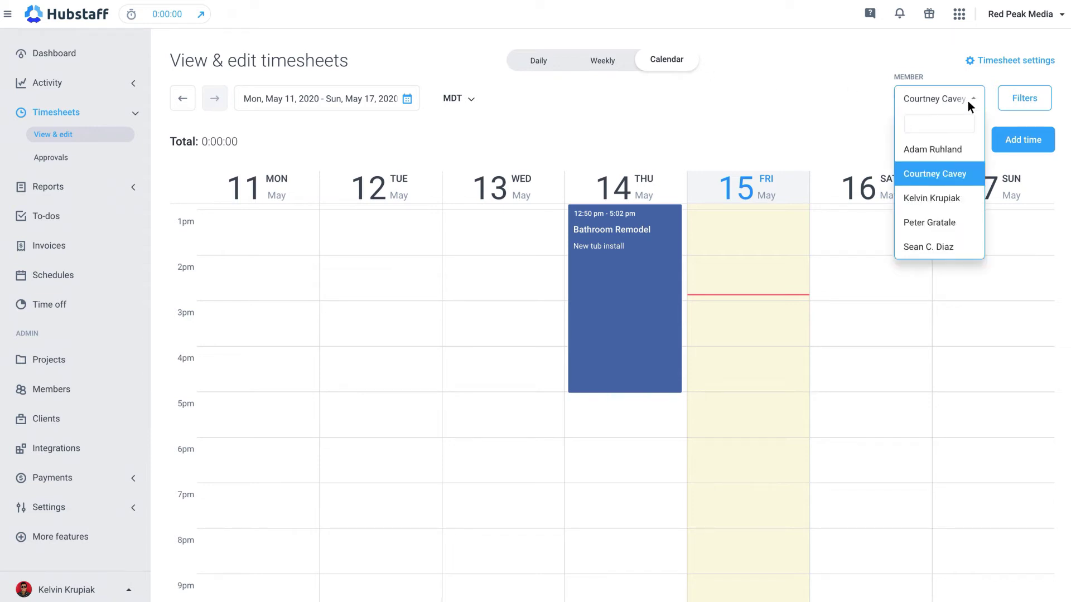
# - Add an 8–9 am manual time entry for Bathroom Remodel's New tub install
pyautogui.click(1039, 139)
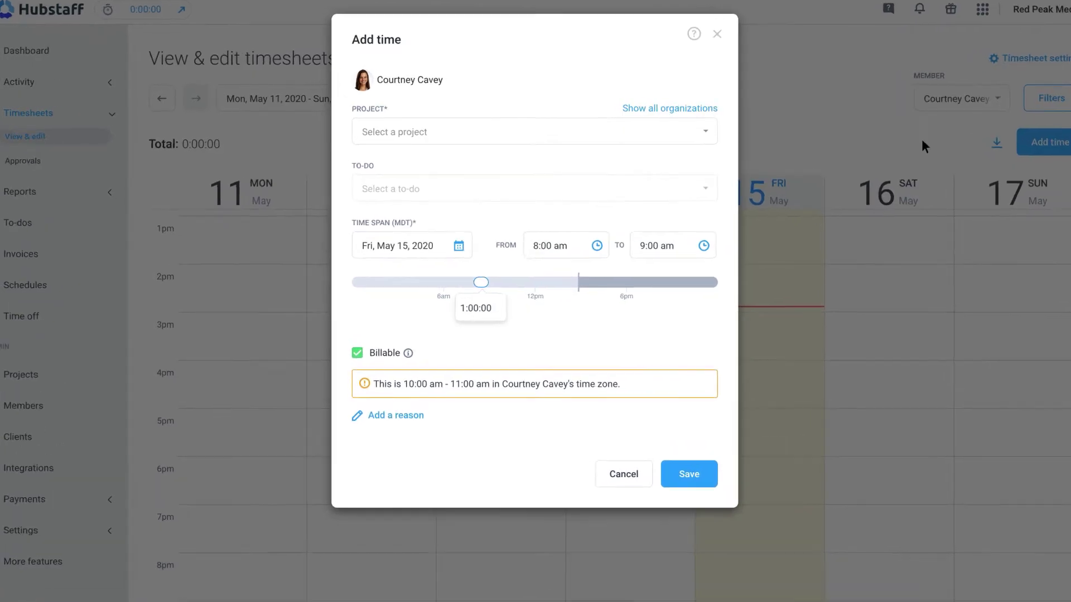
pyautogui.click(740, 141)
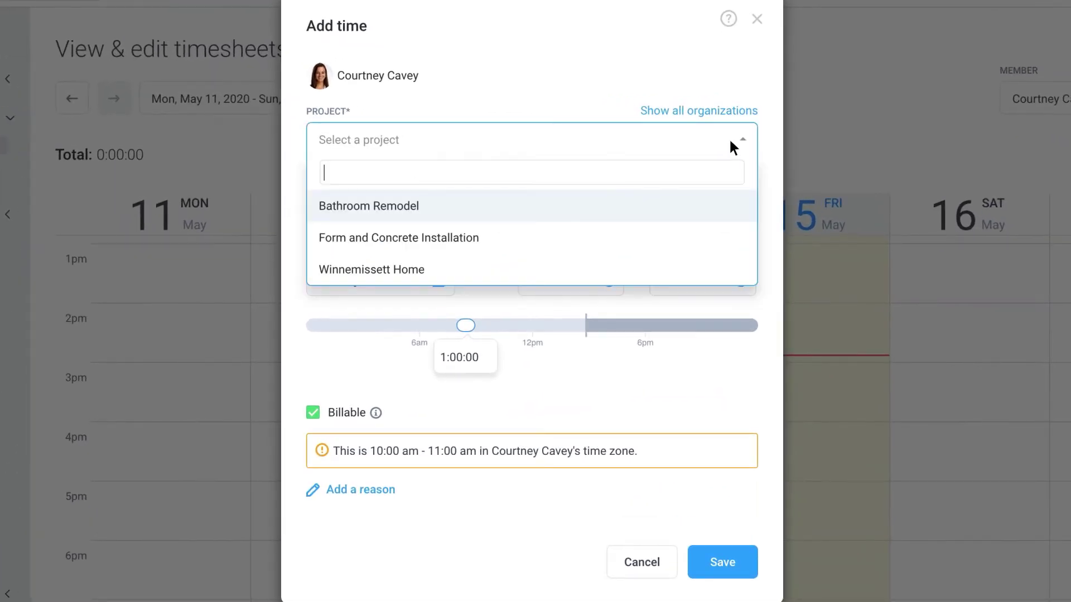
pyautogui.click(731, 206)
pyautogui.click(731, 210)
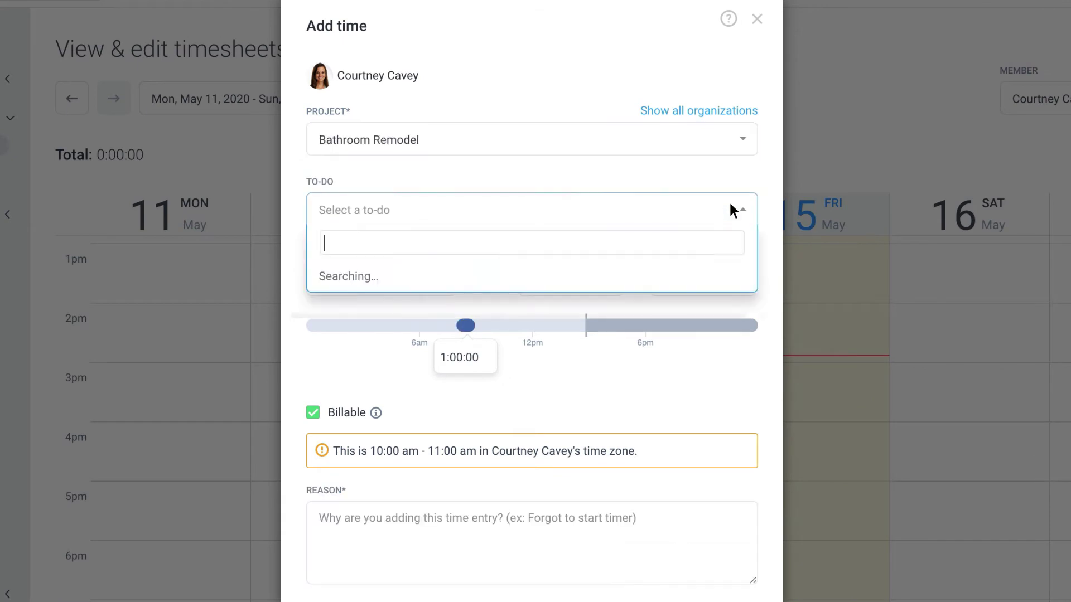
pyautogui.click(728, 272)
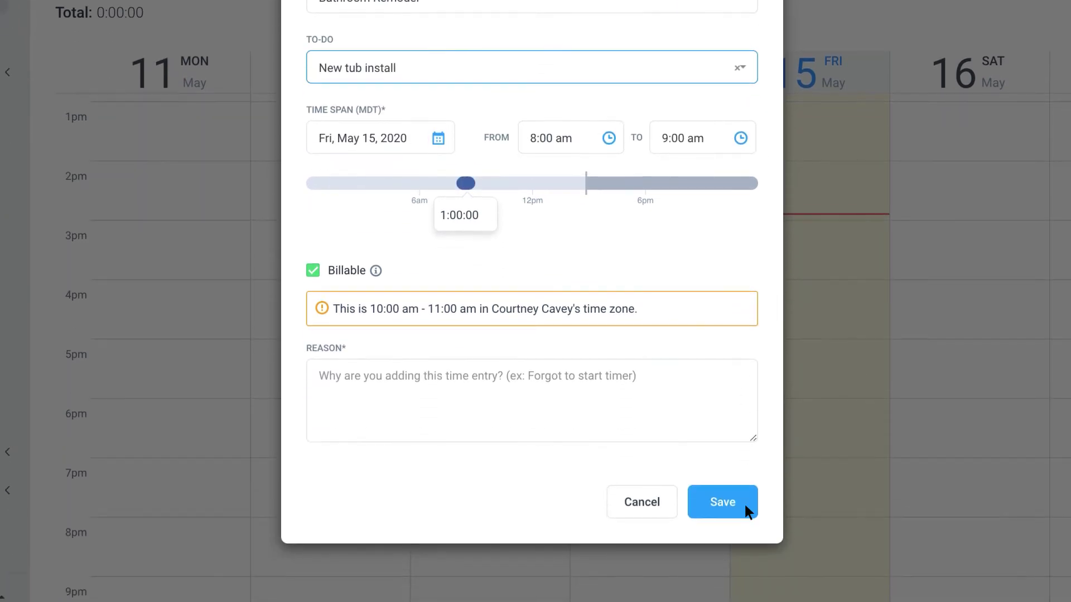
pyautogui.click(744, 504)
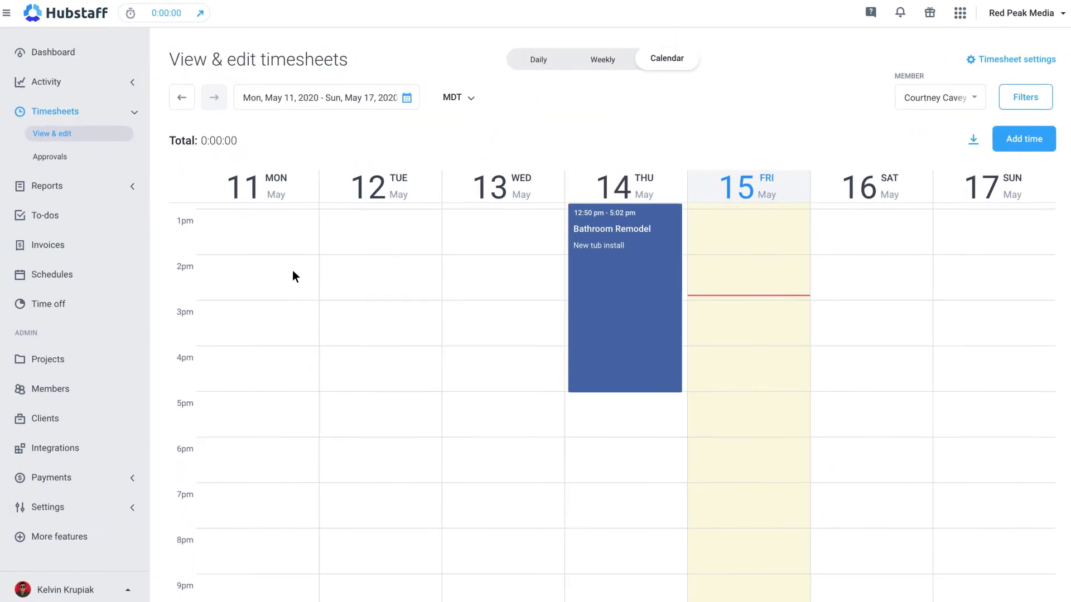
pyautogui.click(132, 188)
# - Scroll through the All reports cards: General, Payment, Budgets and limits, Time off, Invoice, Schedule
pyautogui.click(65, 186)
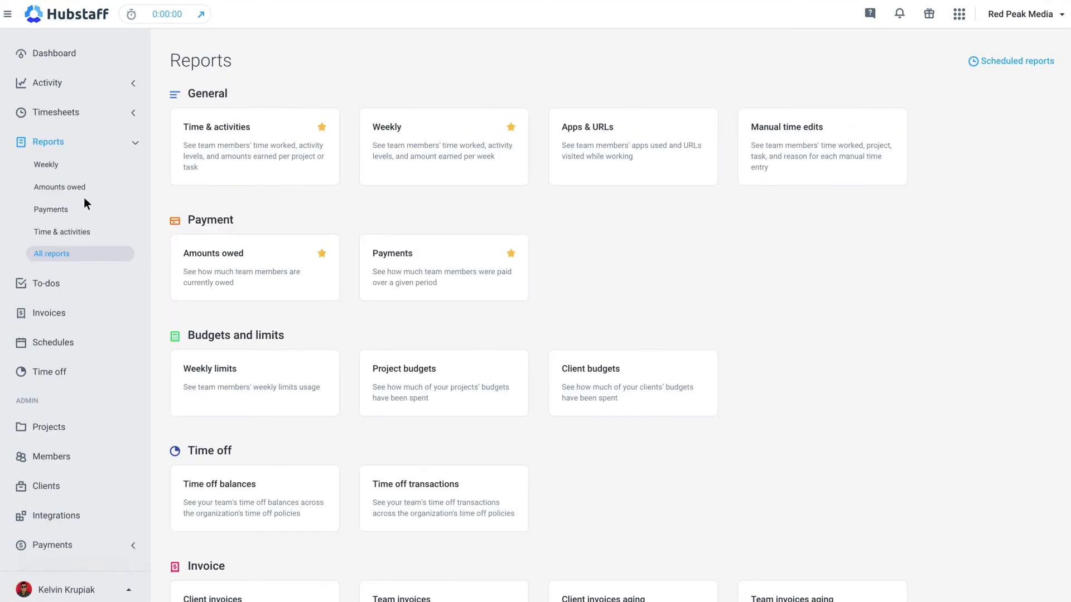
pyautogui.scroll(-3, 157, 246)
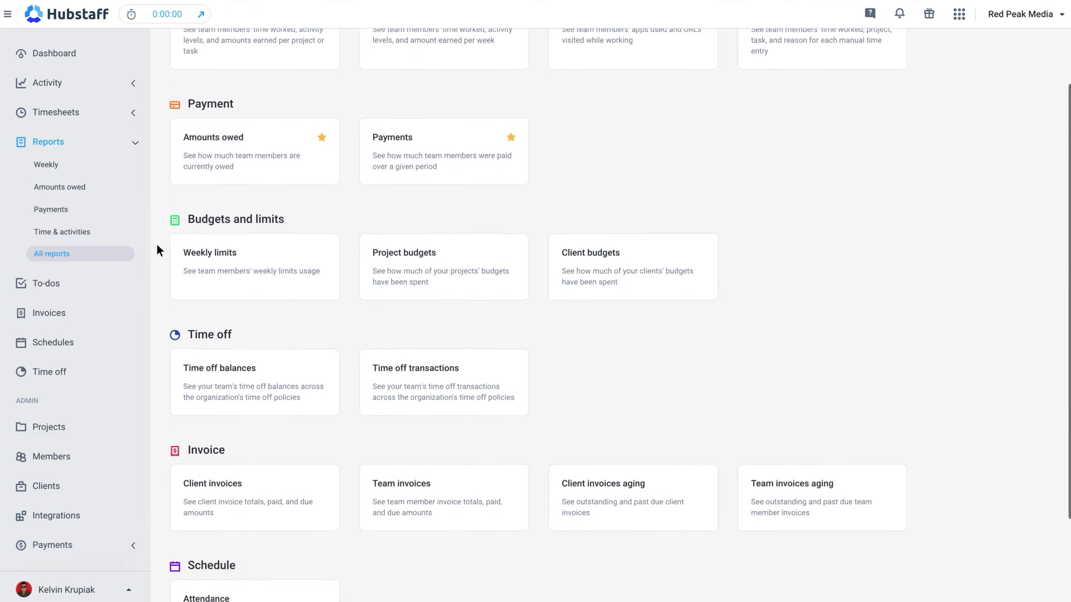
pyautogui.scroll(-1, 157, 248)
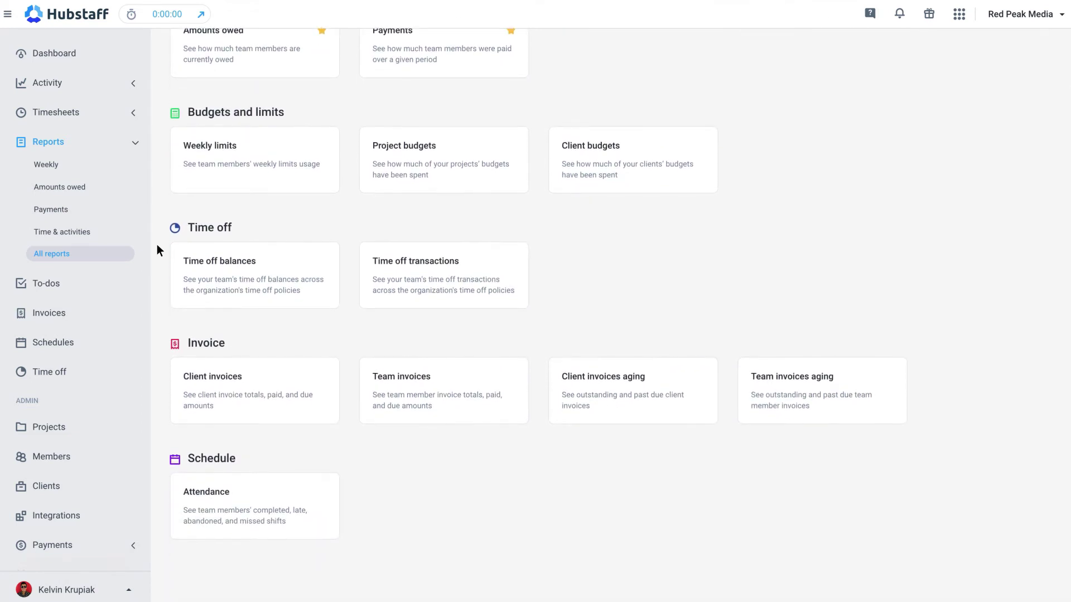
pyautogui.scroll(2, 157, 248)
pyautogui.scroll(2, 156, 244)
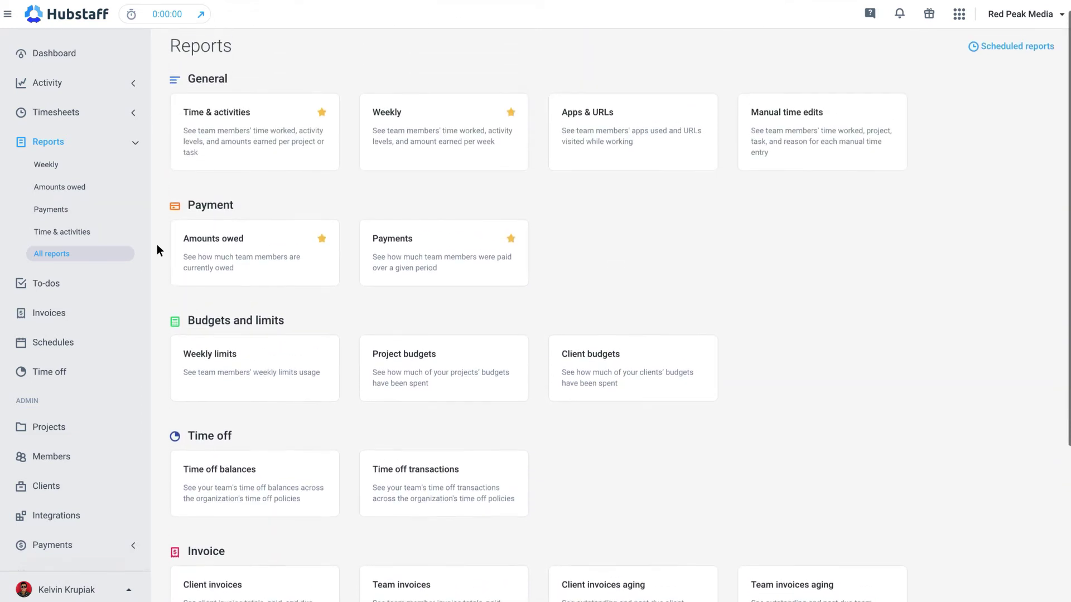
# - Open the Time & activities report and look over its filters and saved filters
pyautogui.click(203, 162)
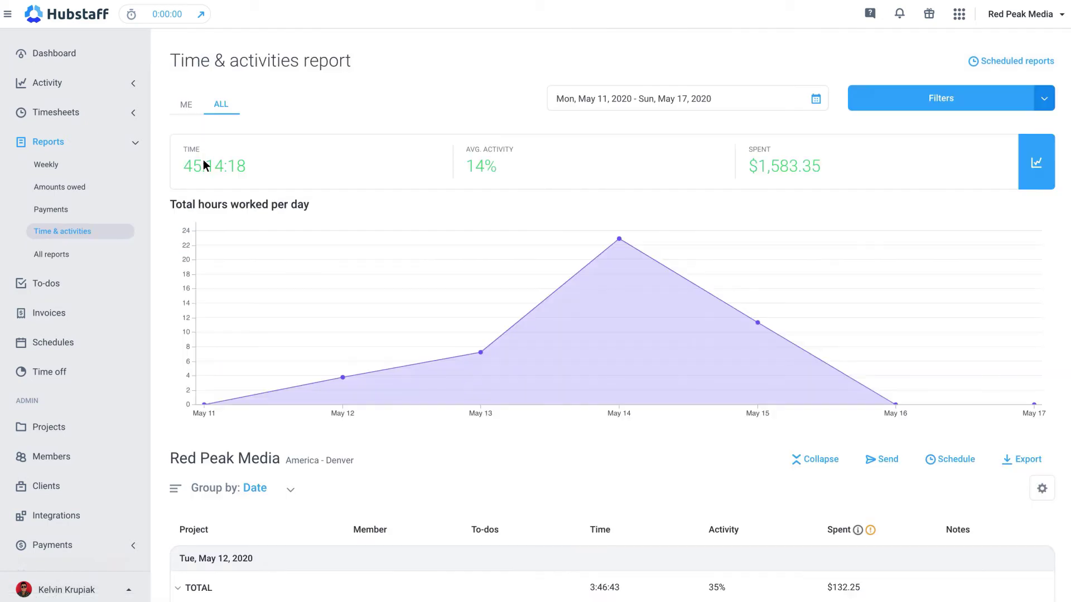
pyautogui.click(865, 105)
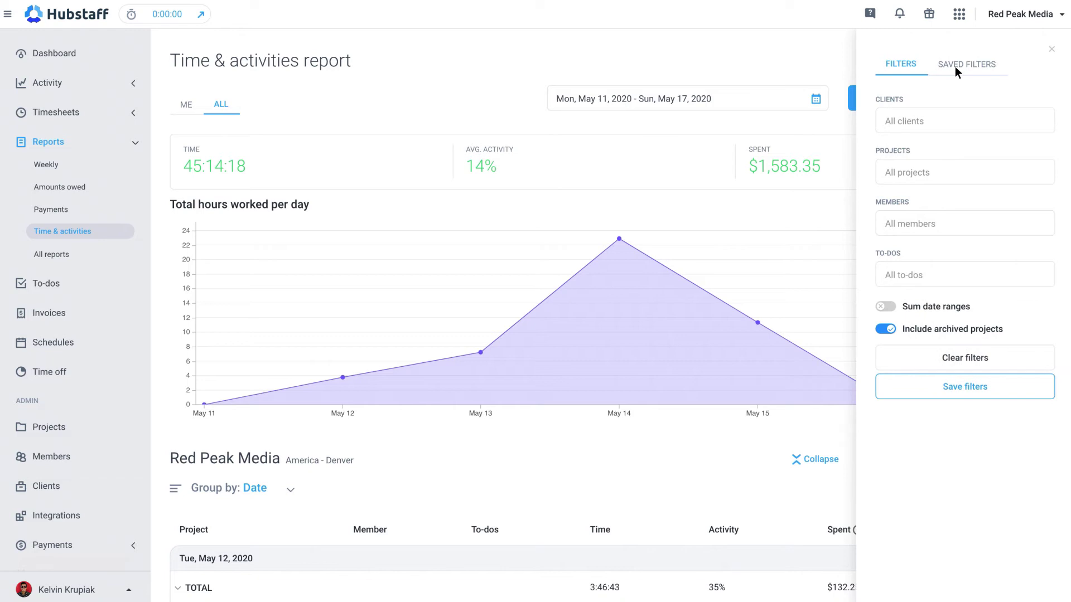
pyautogui.click(954, 66)
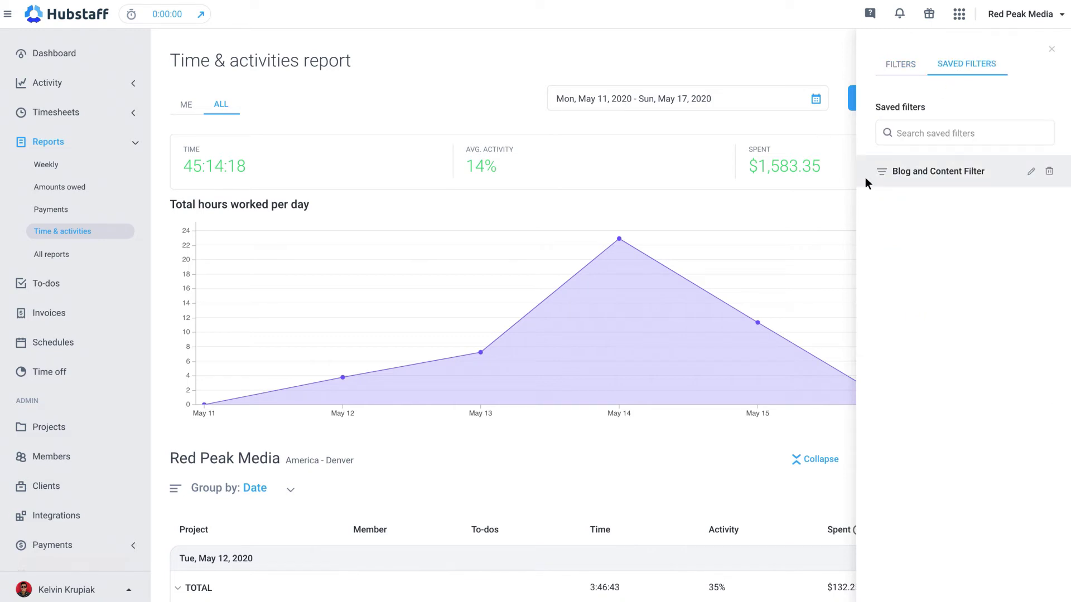
pyautogui.click(826, 209)
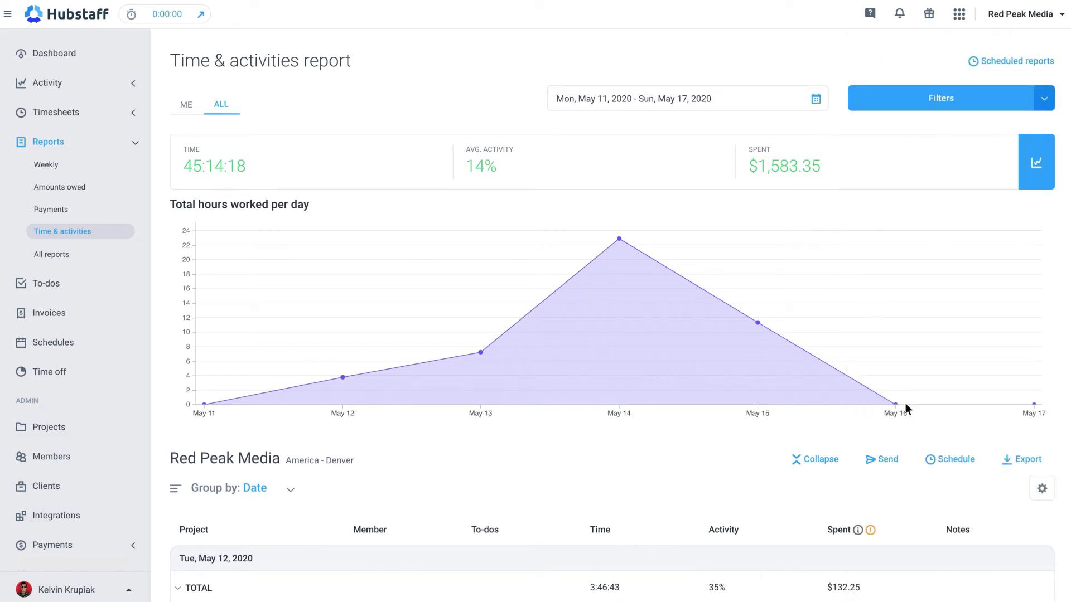
# - Try scheduling the report weekly on Tuesdays, then dismiss the scheduling form
pyautogui.click(929, 460)
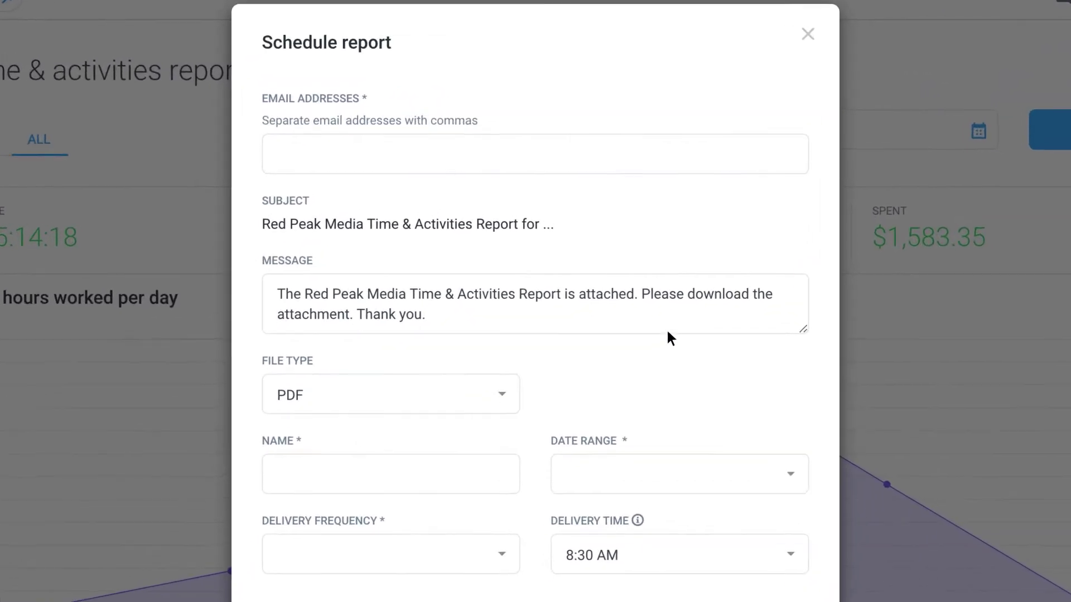
pyautogui.click(458, 558)
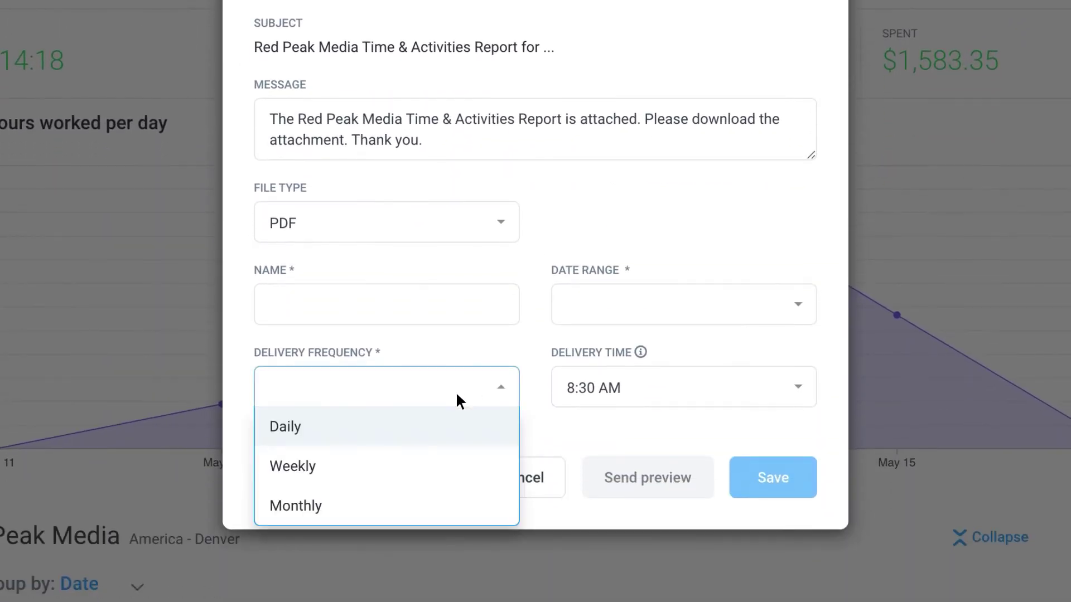
pyautogui.click(463, 462)
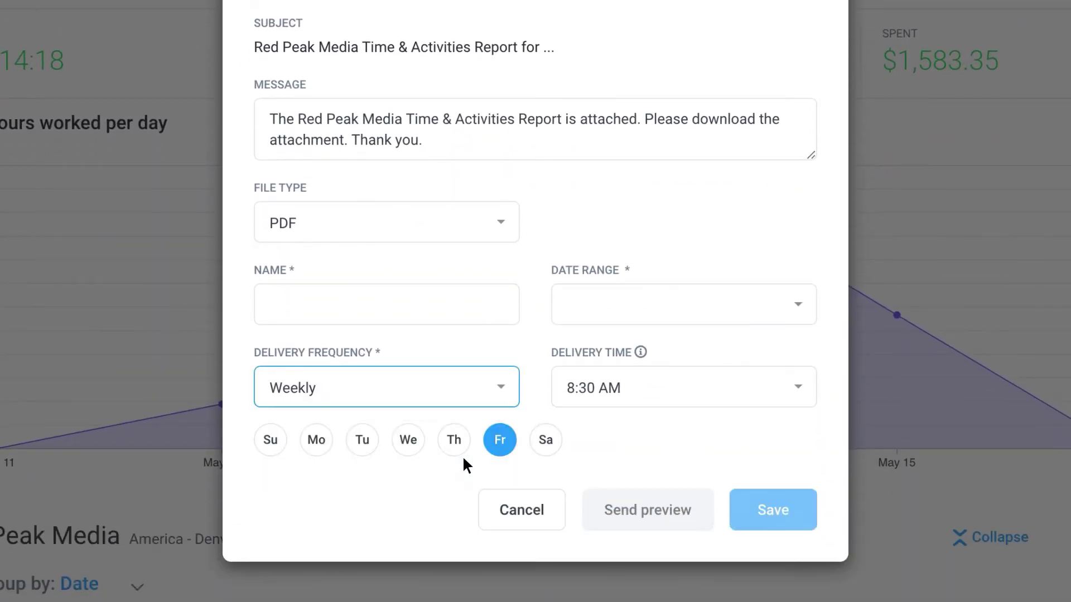
pyautogui.click(365, 455)
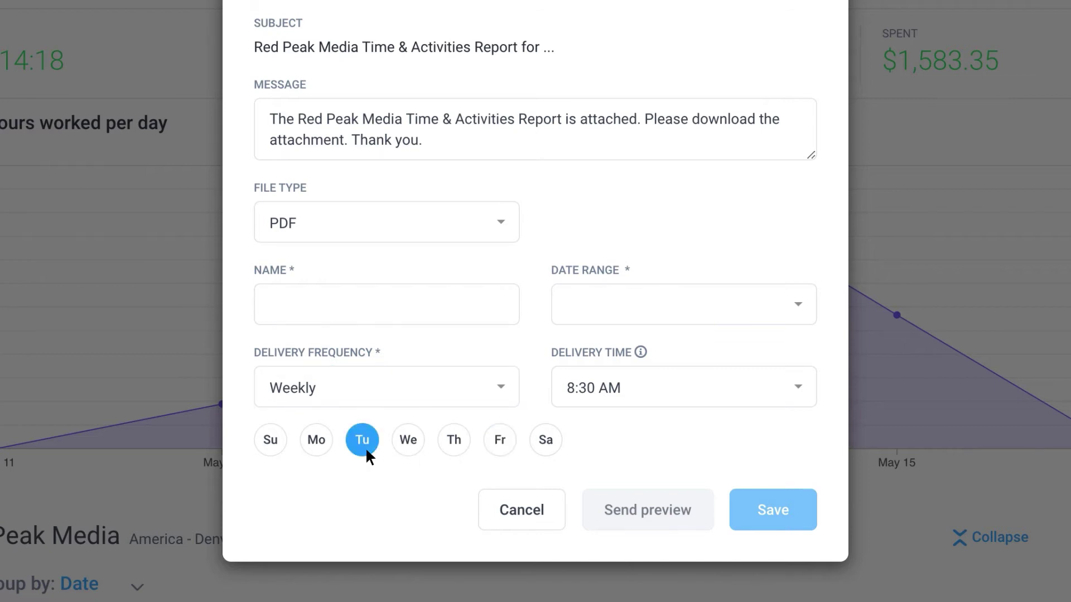
pyautogui.click(185, 485)
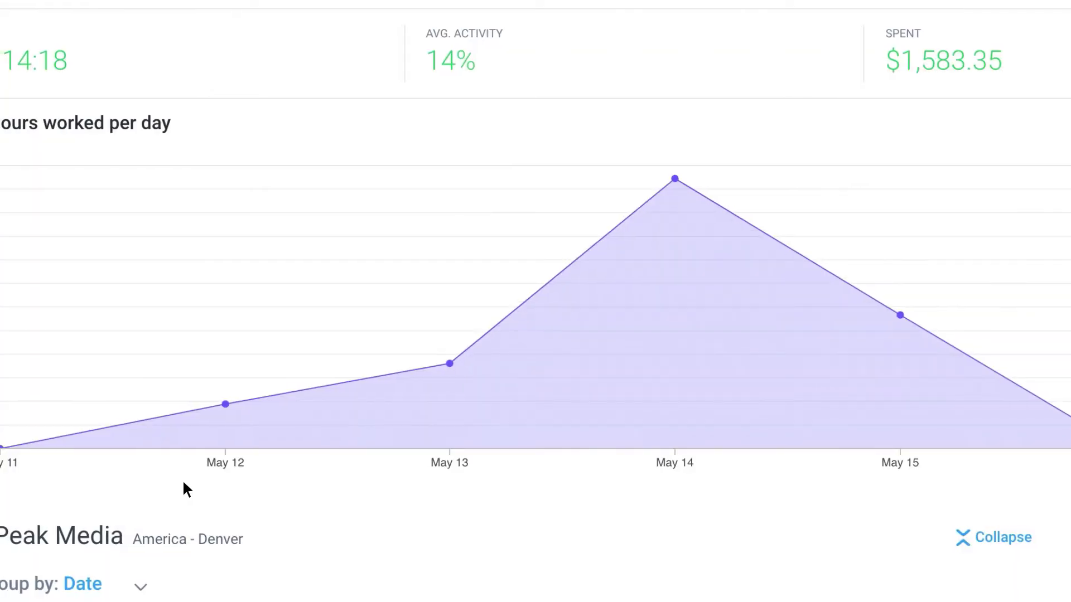
# - Start a blank new invoice from the Invoices list, then go to attendance schedules
pyautogui.click(112, 298)
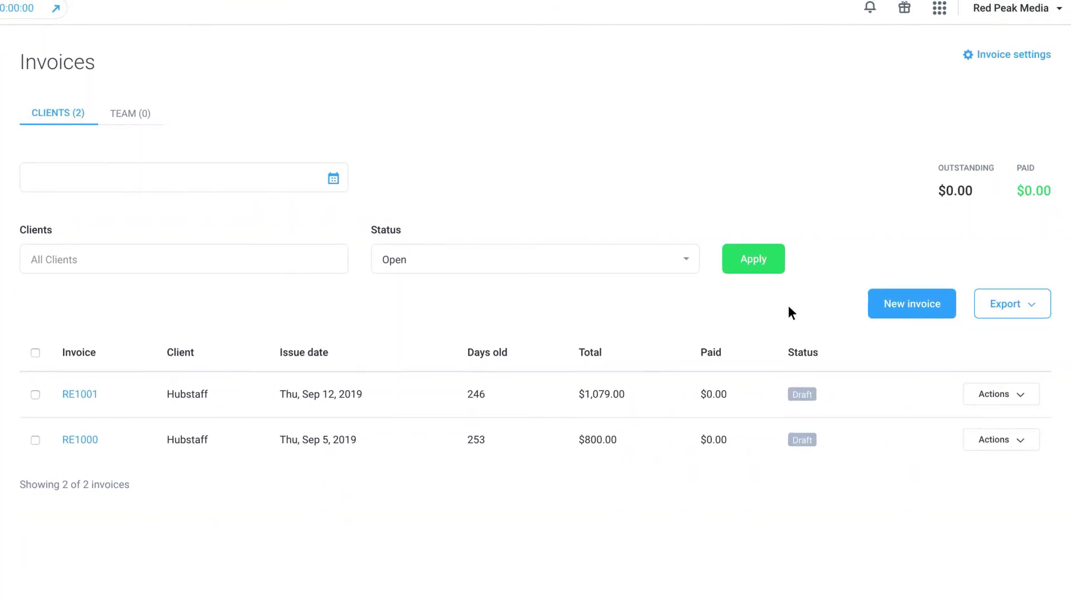
pyautogui.click(907, 311)
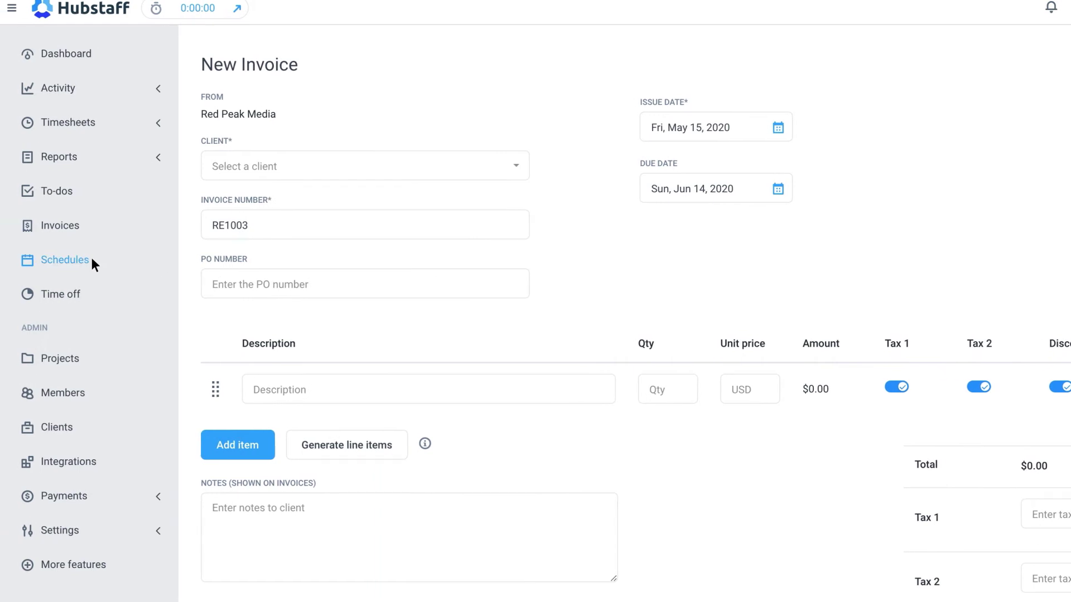
pyautogui.click(91, 261)
# - Save a 9 am–5 pm shift repeating weekly on Tuesdays, then view the Members list
pyautogui.click(962, 132)
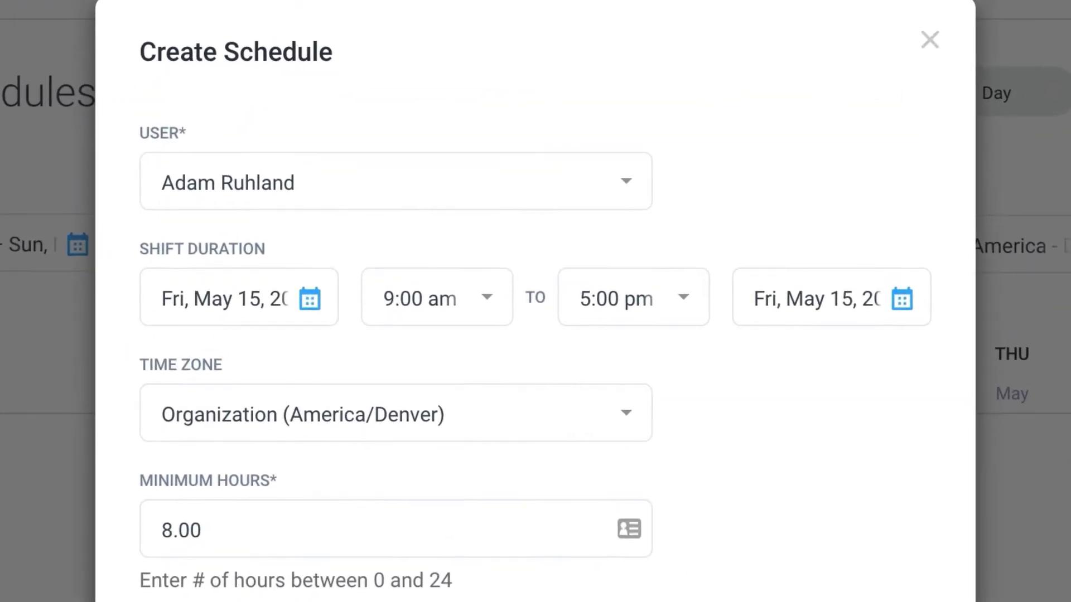
pyautogui.click(321, 292)
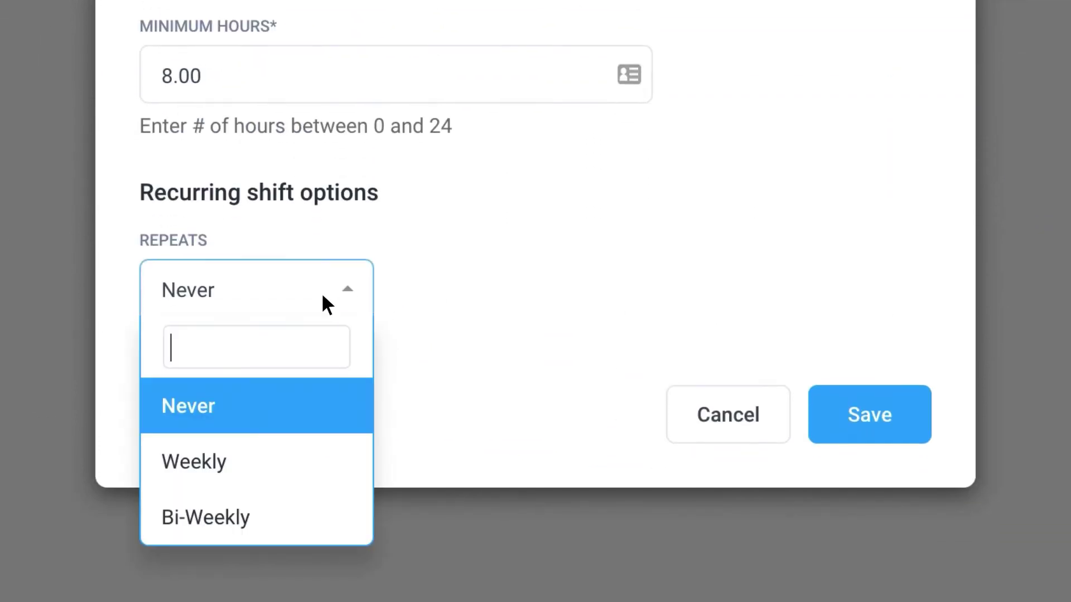
pyautogui.click(324, 462)
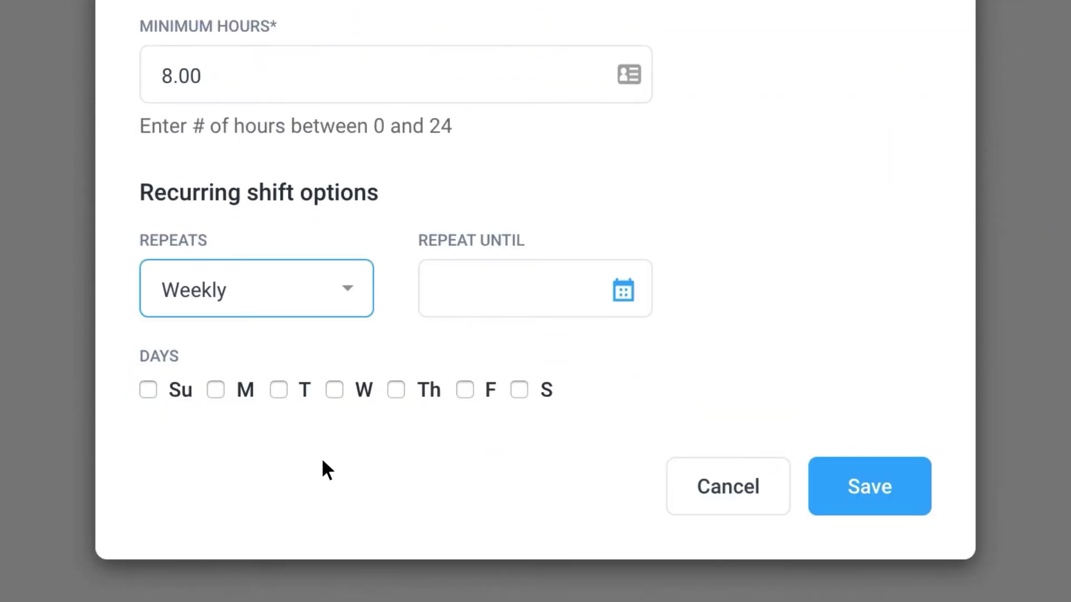
pyautogui.click(278, 391)
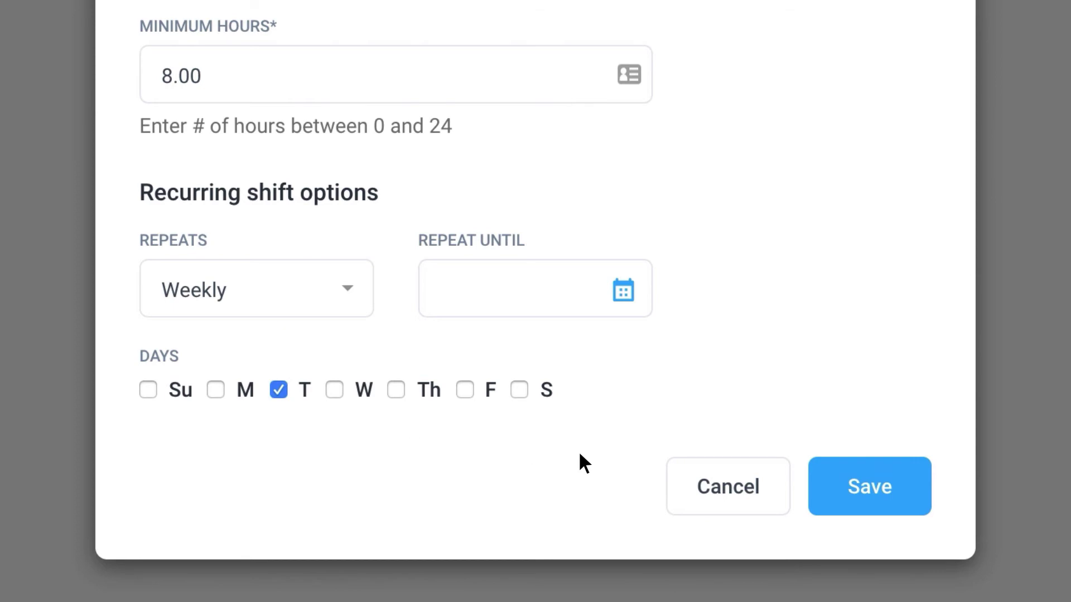
pyautogui.click(815, 498)
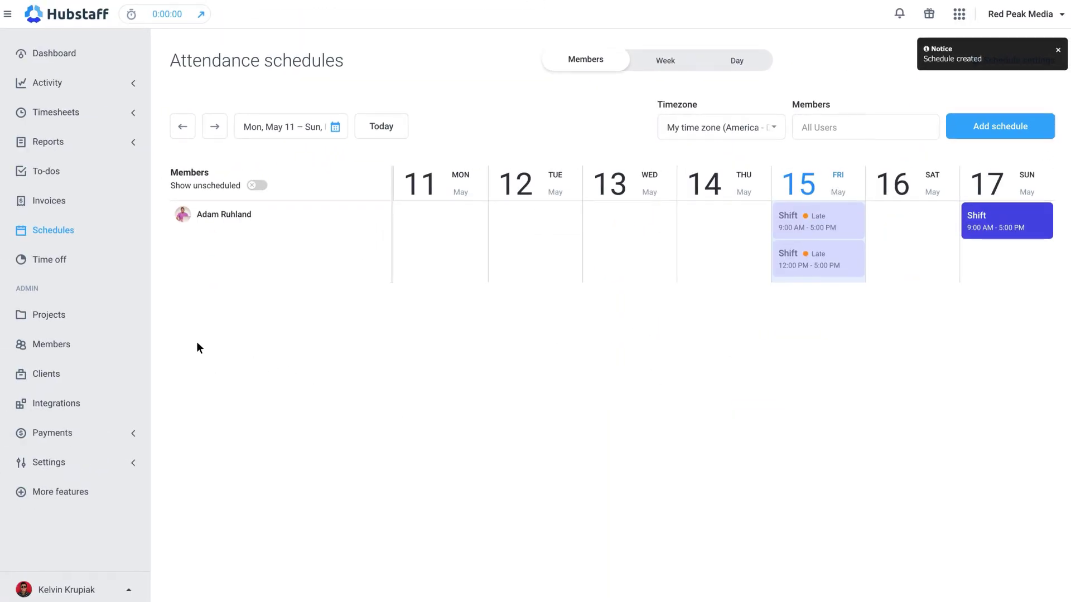
pyautogui.click(71, 344)
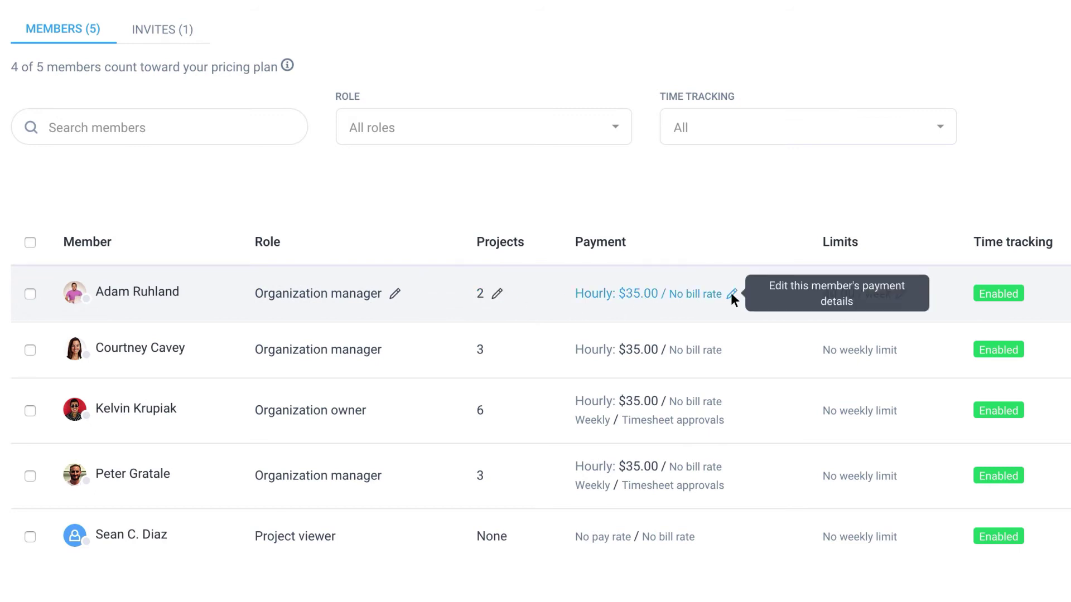
pyautogui.click(900, 294)
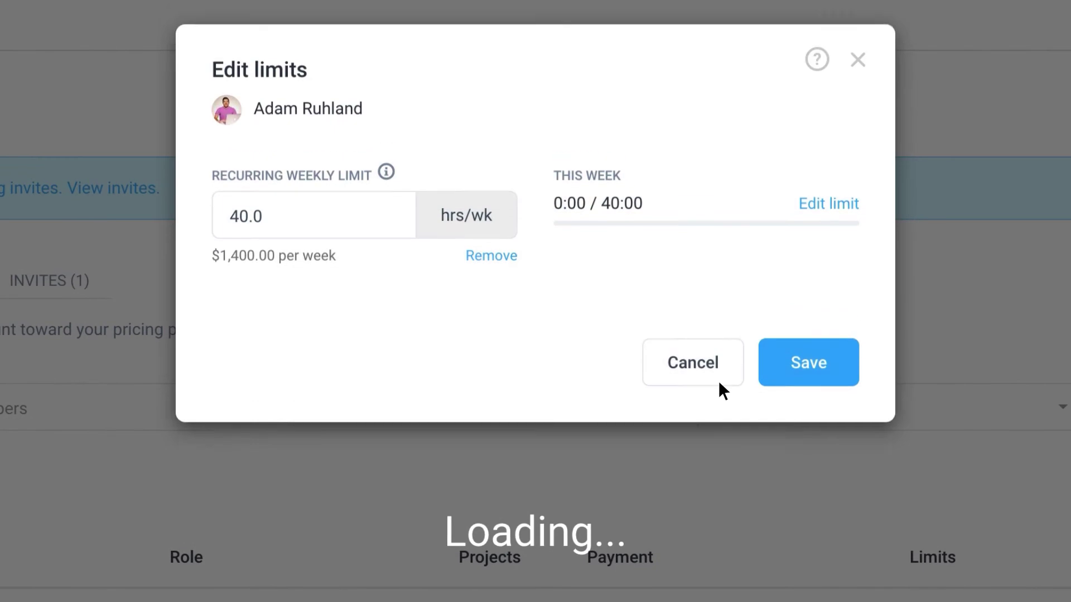
pyautogui.click(719, 389)
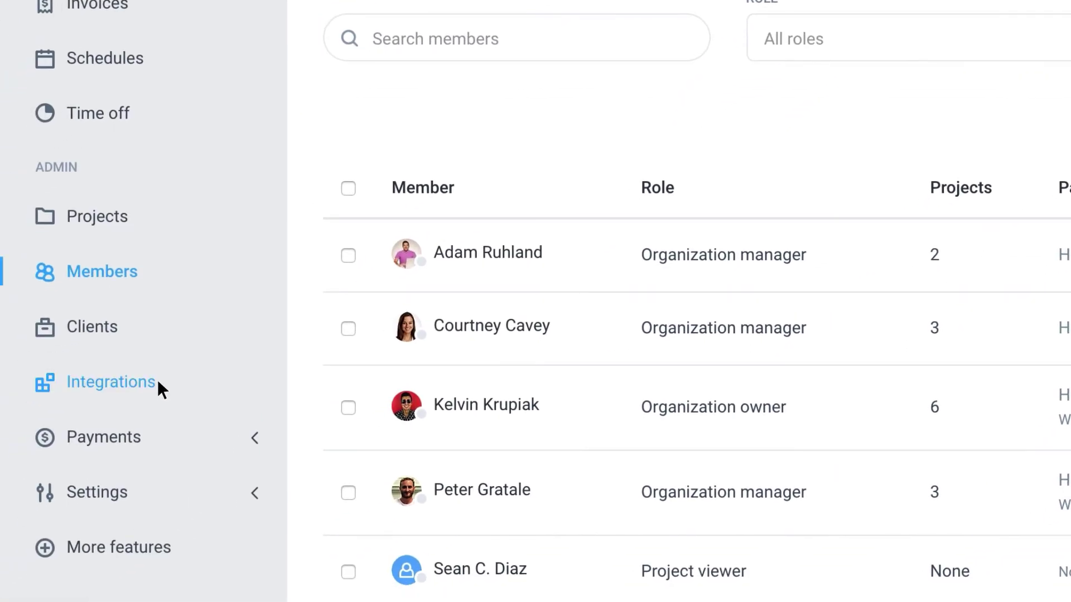
pyautogui.click(158, 383)
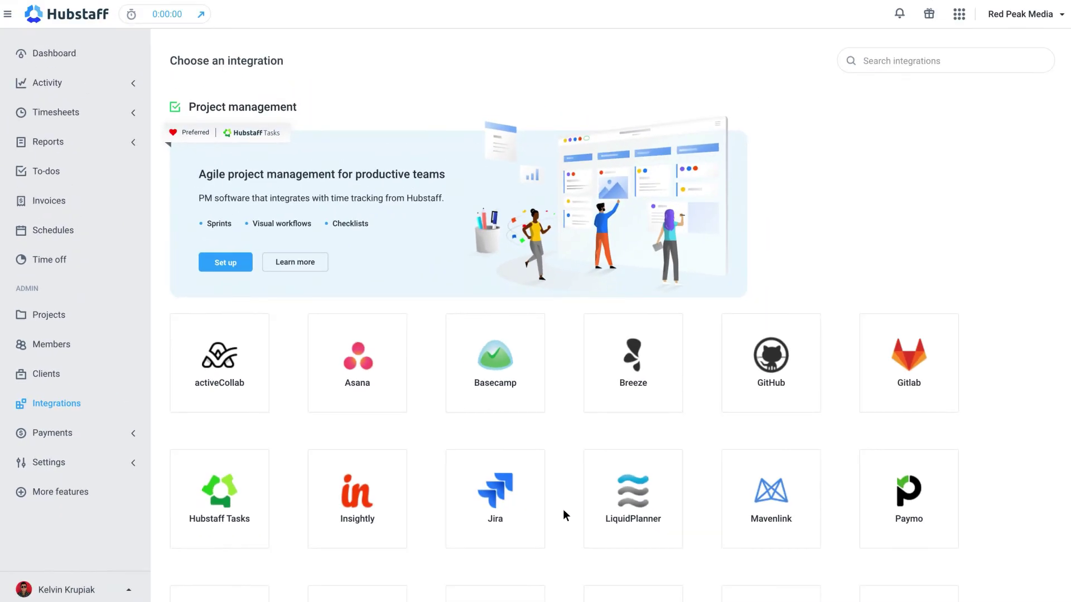
# - Scroll Integrations down to Payment processors, then open the Send payments page
pyautogui.scroll(-20, 563, 511)
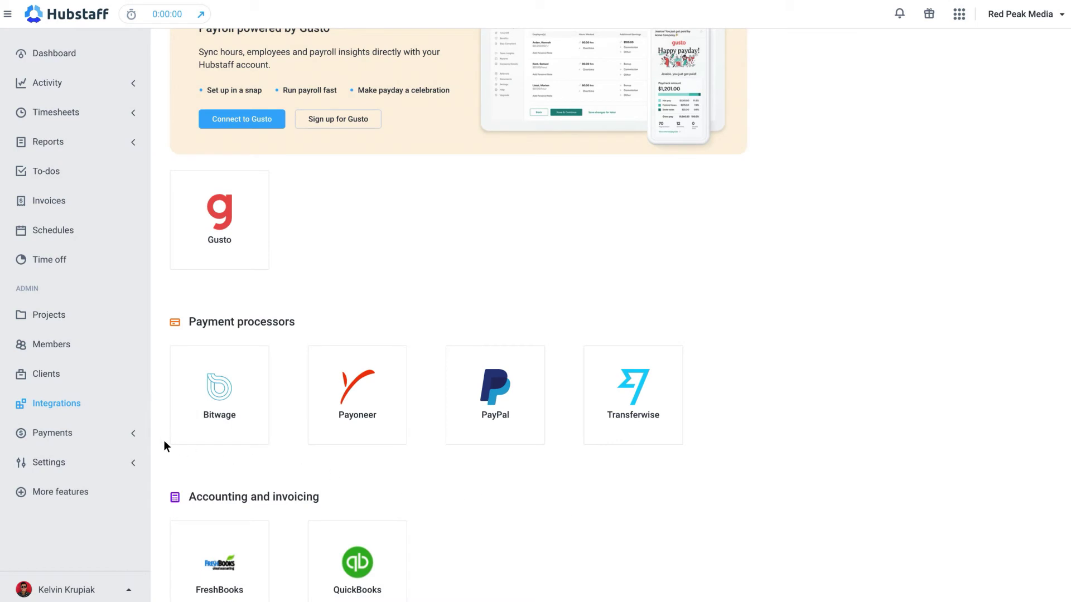
pyautogui.click(132, 435)
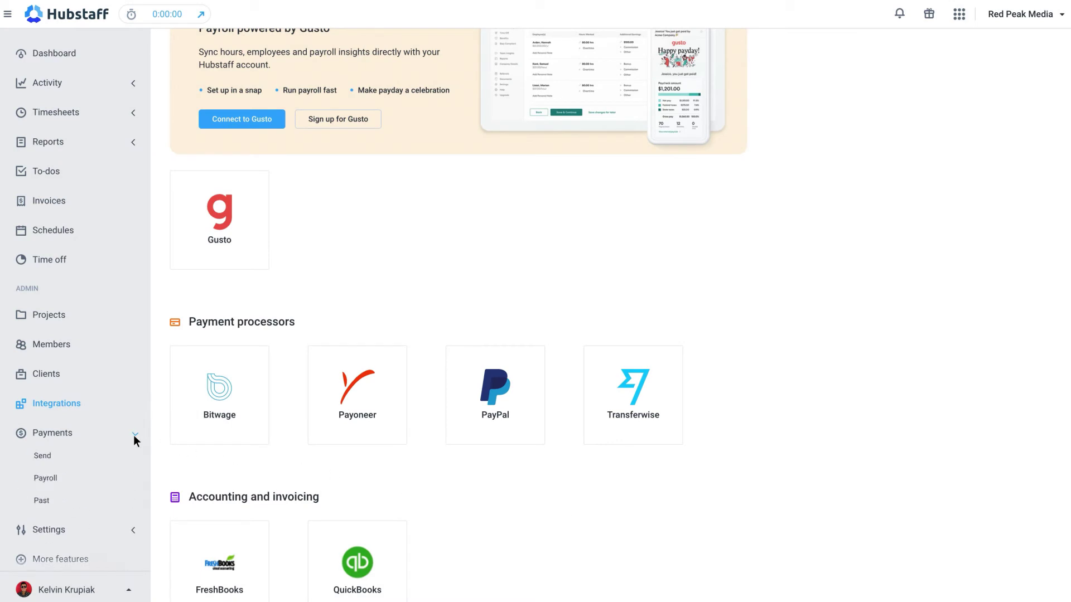
pyautogui.click(53, 454)
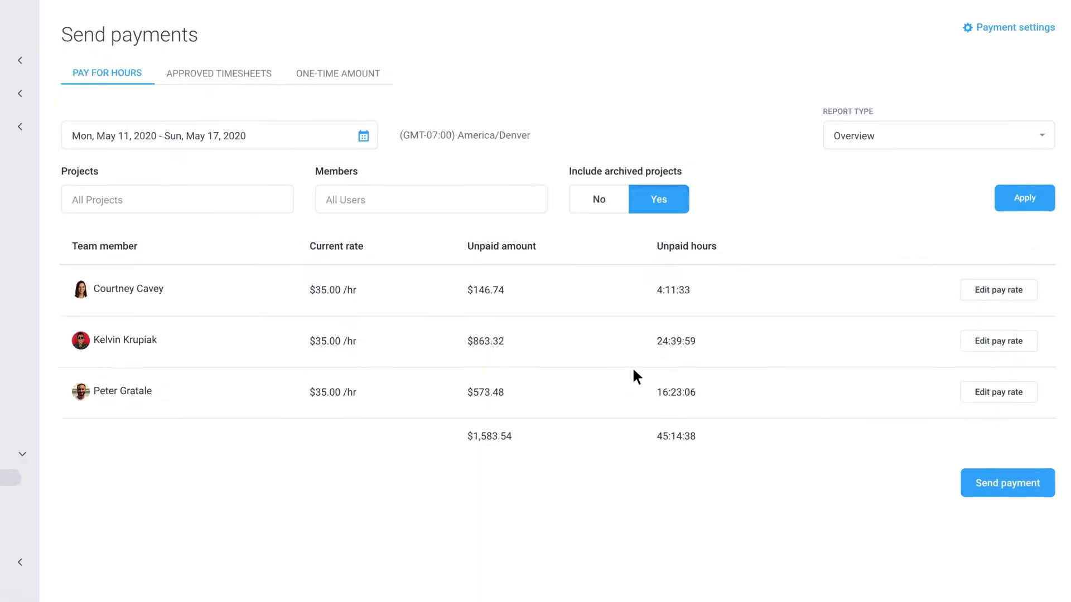
# - Set the first member's pay period to Weekly at $35.00/hr, then open and dismiss Send payment
pyautogui.click(976, 320)
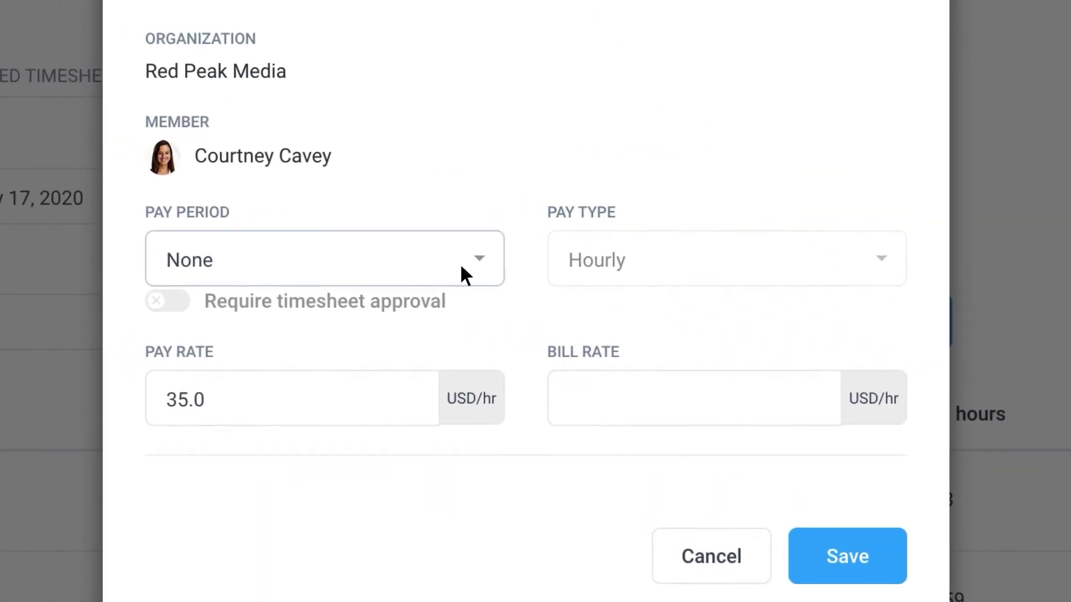
pyautogui.click(460, 267)
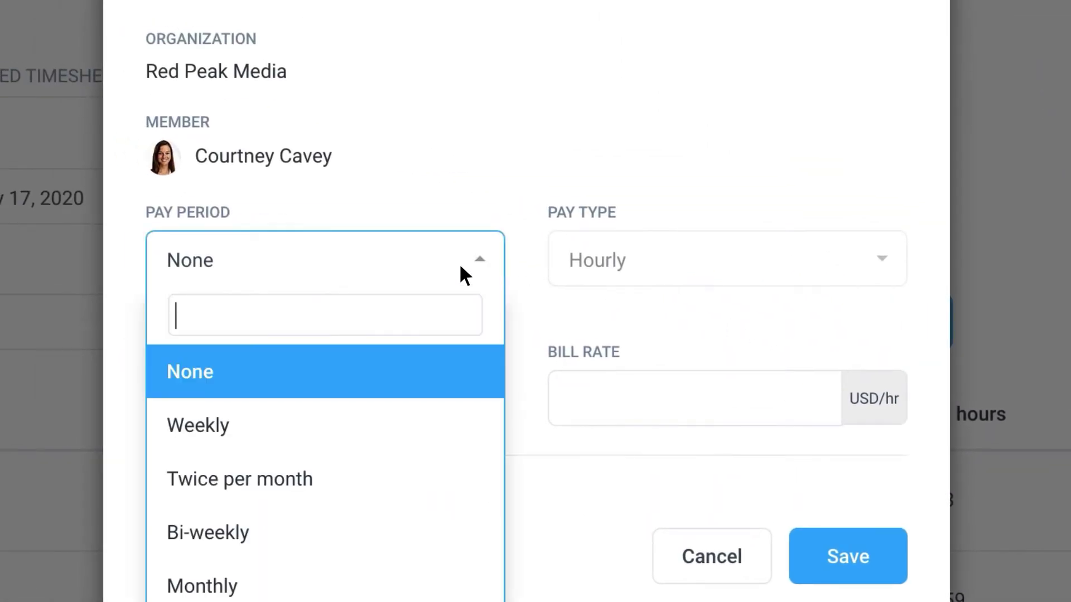
pyautogui.click(436, 425)
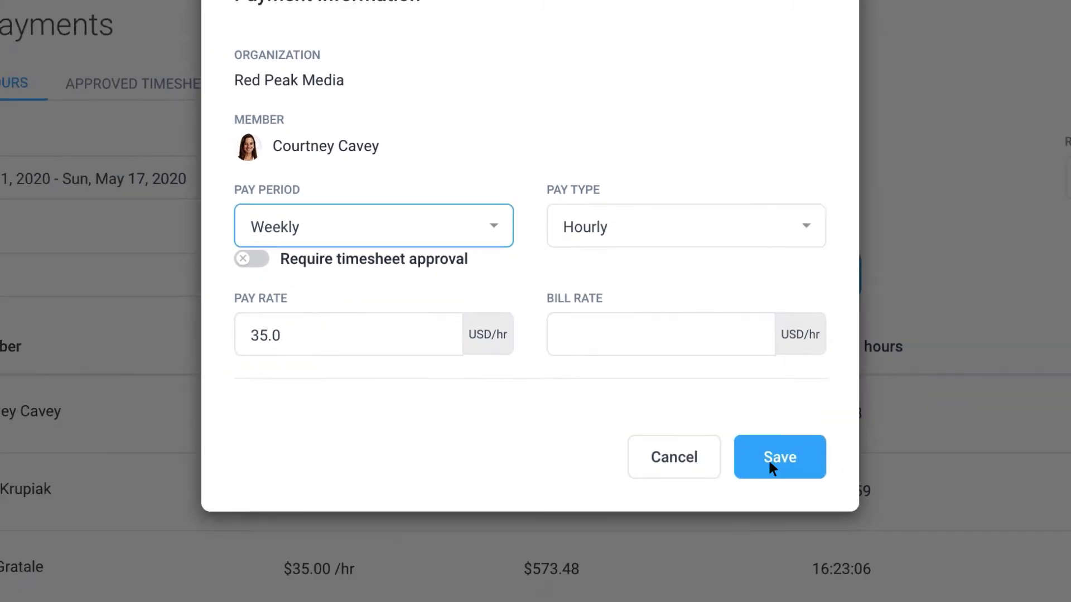
pyautogui.click(848, 556)
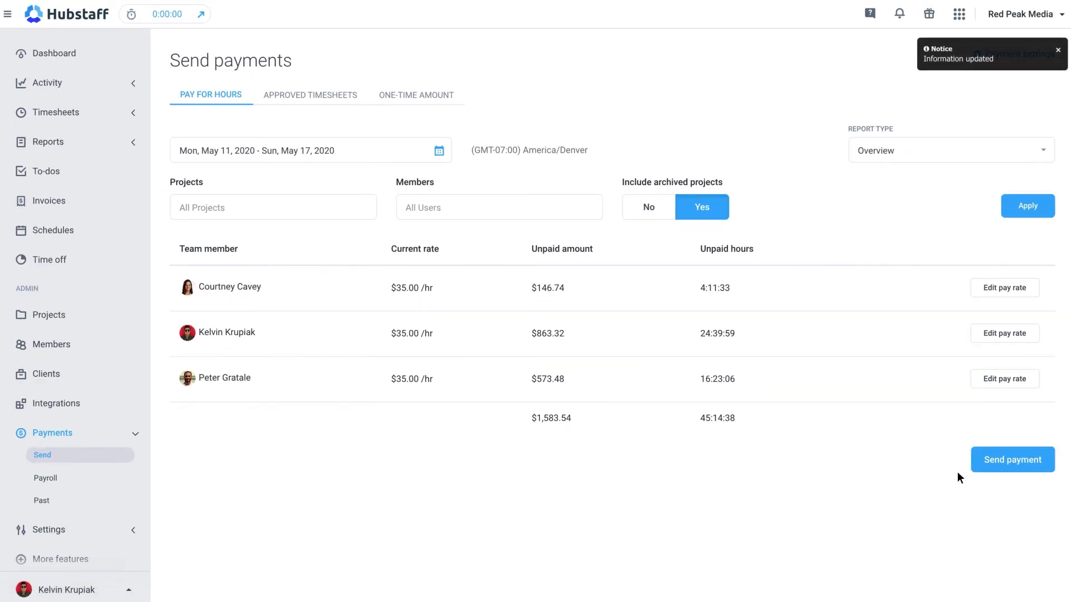
pyautogui.click(978, 464)
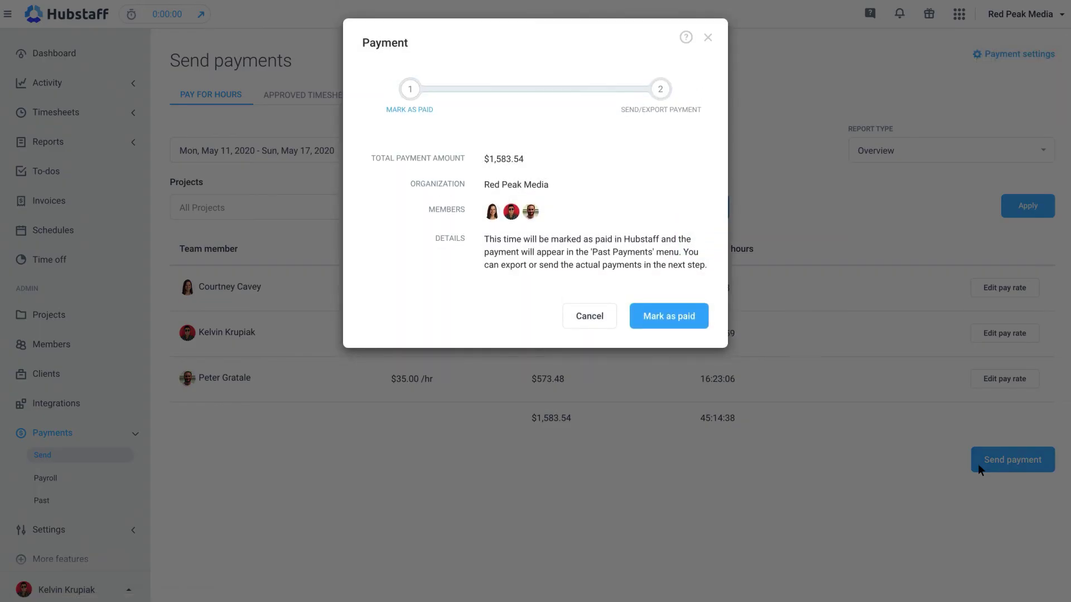
pyautogui.press('Escape')
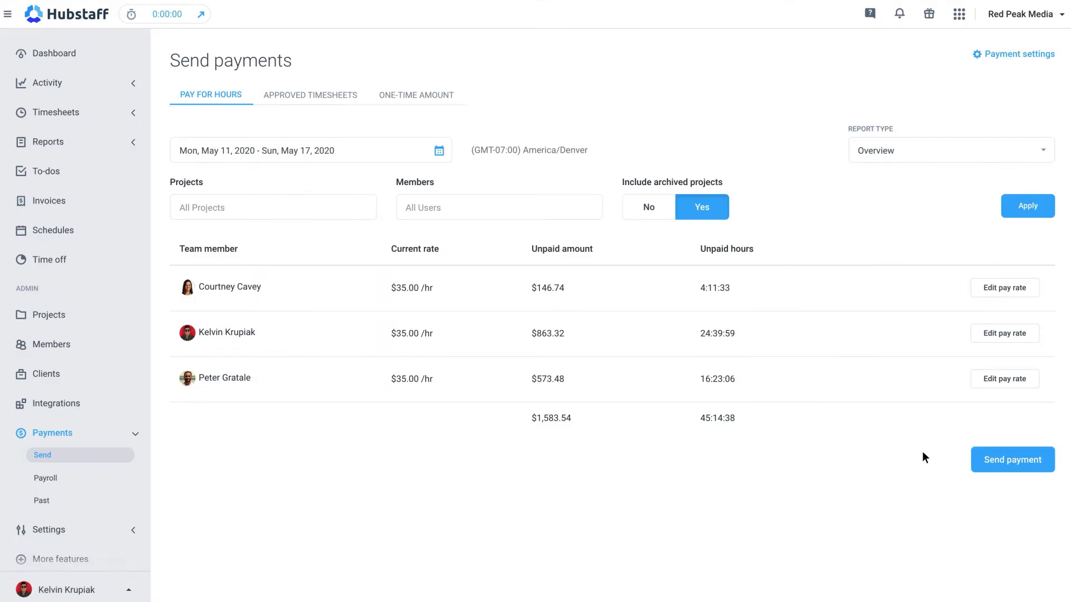
# - Switch app and URL tracking to Off for the third member under the Activity settings' individual settings
pyautogui.click(67, 527)
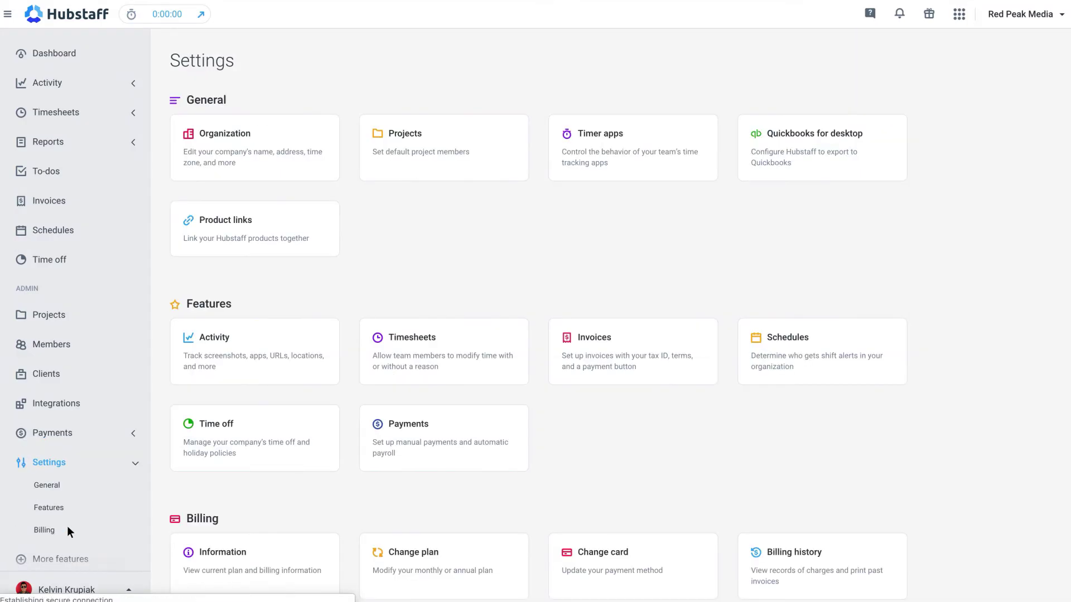
pyautogui.click(176, 371)
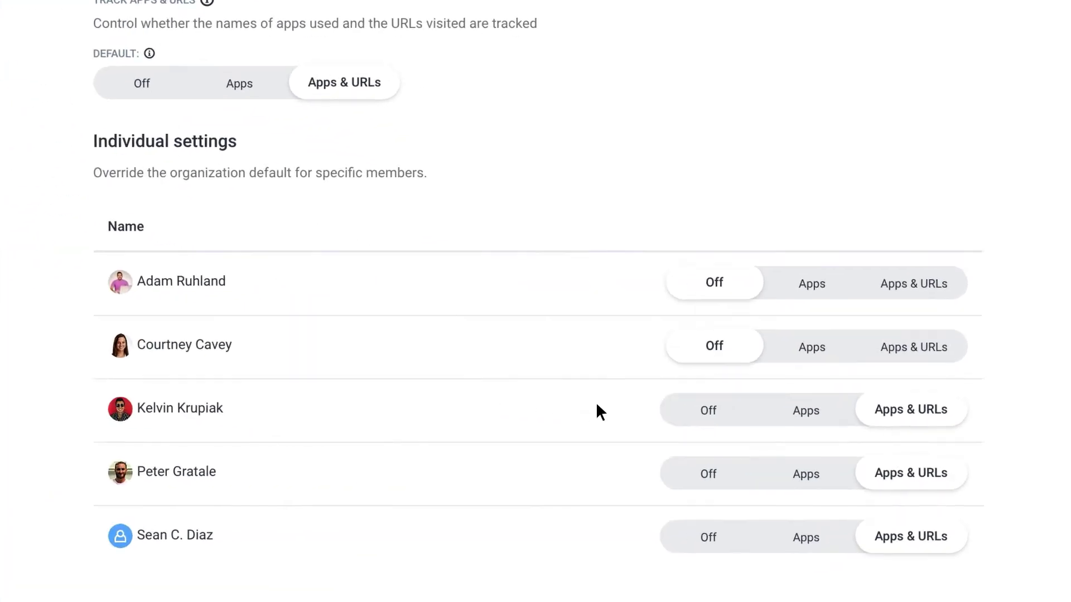
pyautogui.click(678, 411)
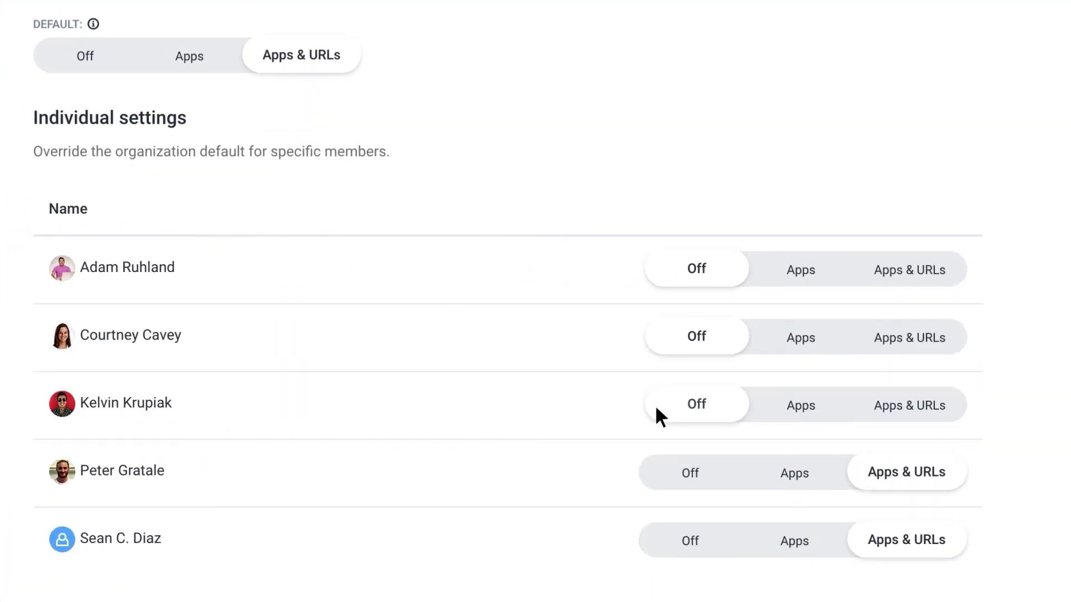